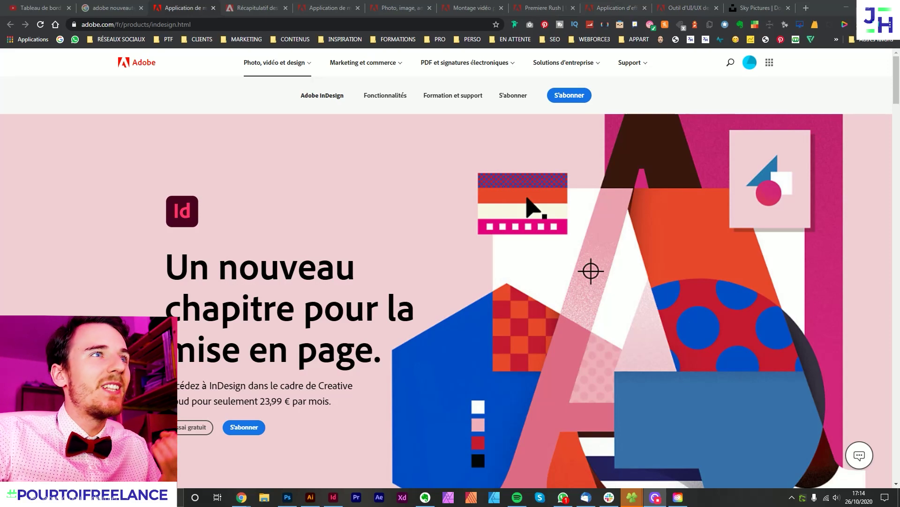
Read through the InDesign product page as far as the section on the improved "Partager pour révision" option.
scroll(494, 280, down, 15)
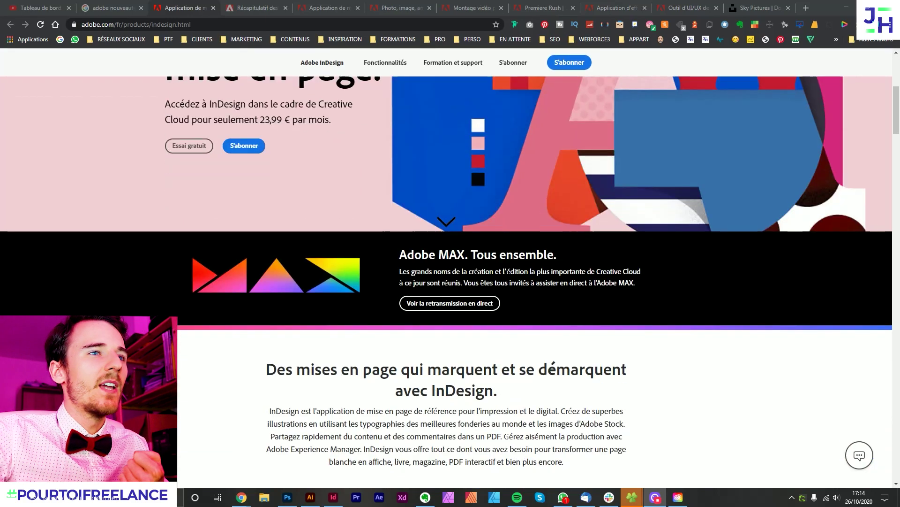
scroll(509, 288, up, 6)
scroll(510, 291, down, 20)
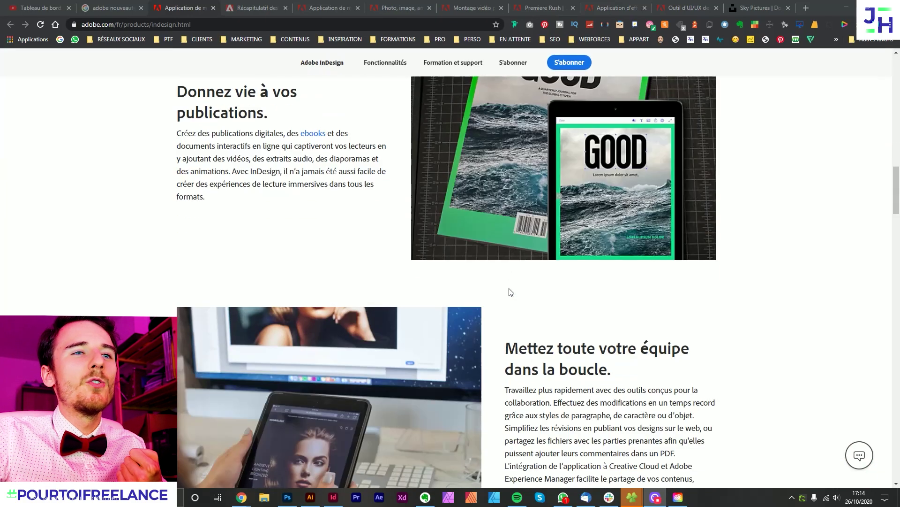
scroll(509, 290, down, 3)
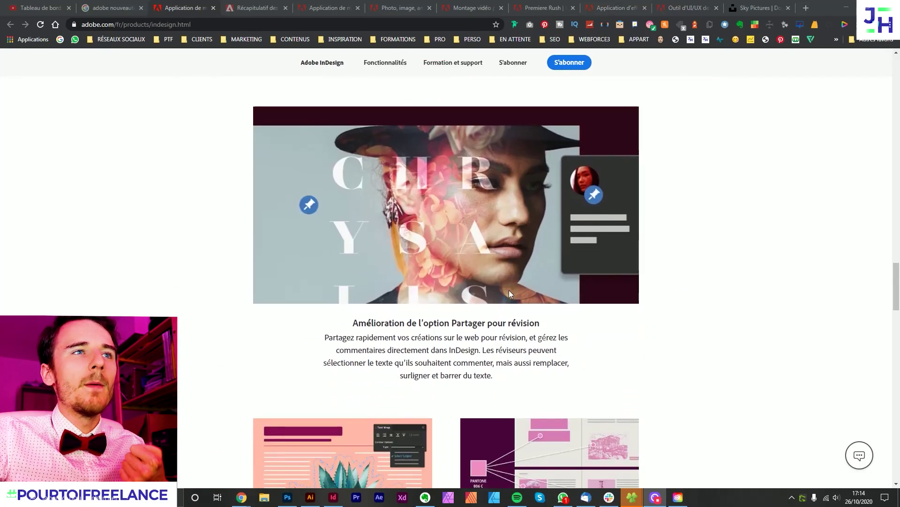
scroll(580, 308, up, 1)
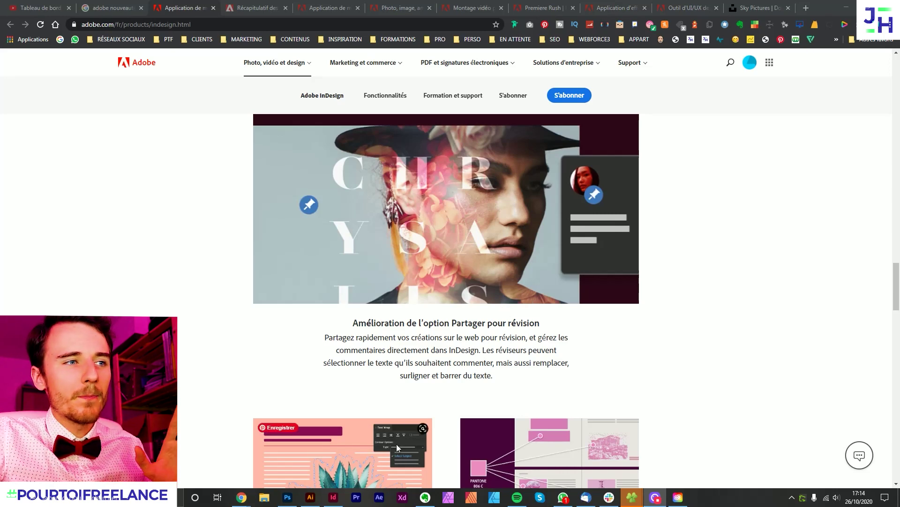
Switch to InDesign and look through the catalogue document from the cover to the édito and sommaire spread.
click(333, 497)
scroll(490, 141, up, 2)
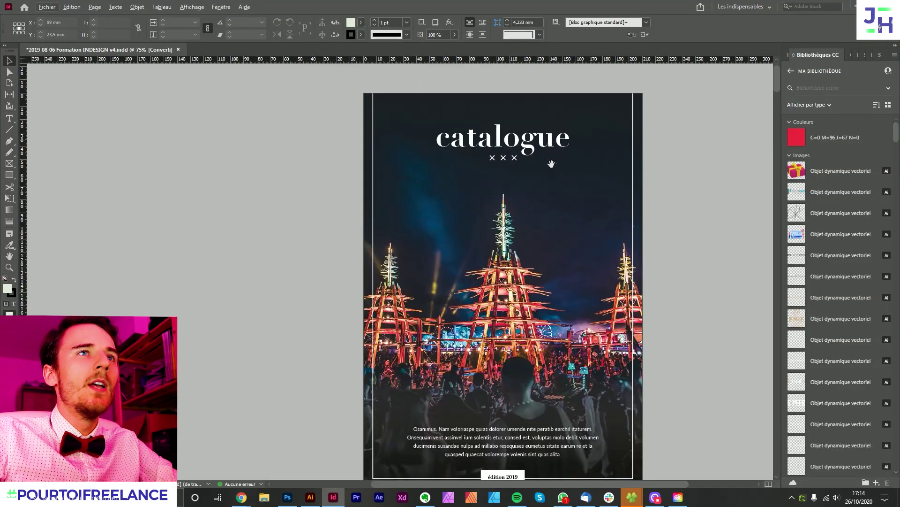
scroll(533, 151, down, 2)
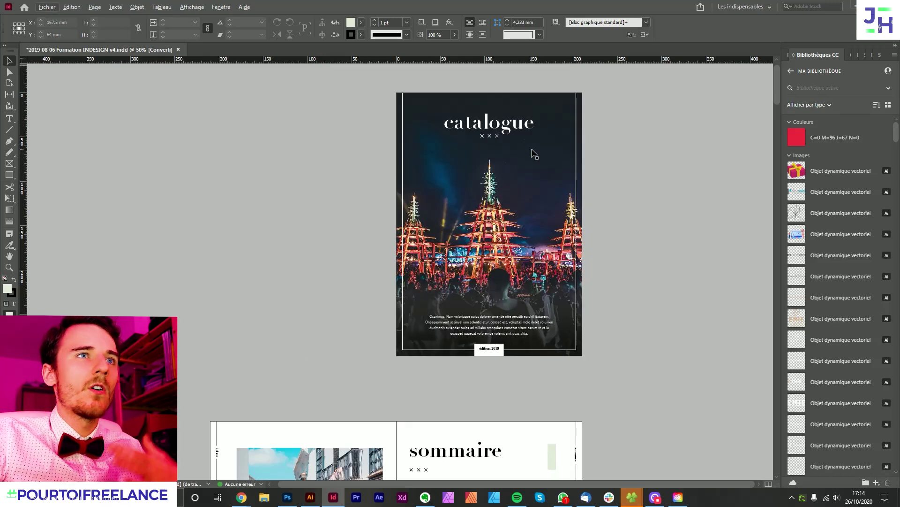
scroll(534, 154, down, 3)
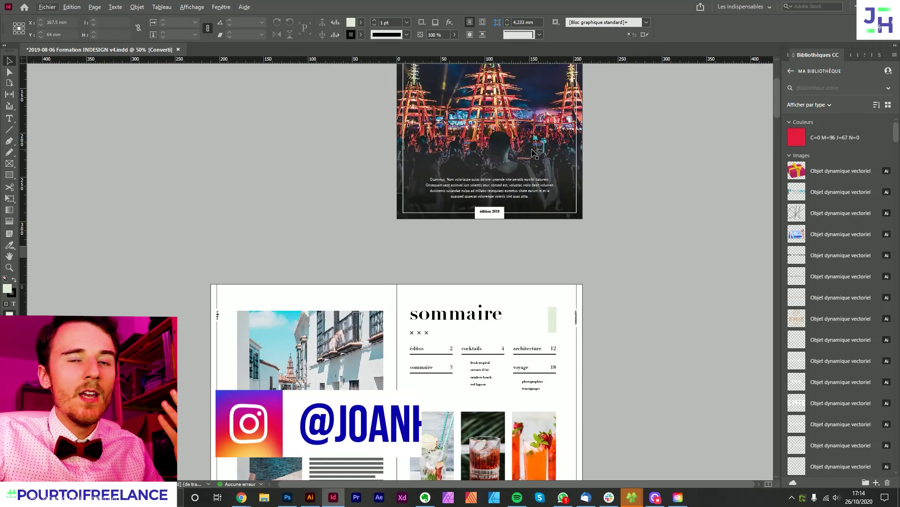
scroll(534, 154, down, 2)
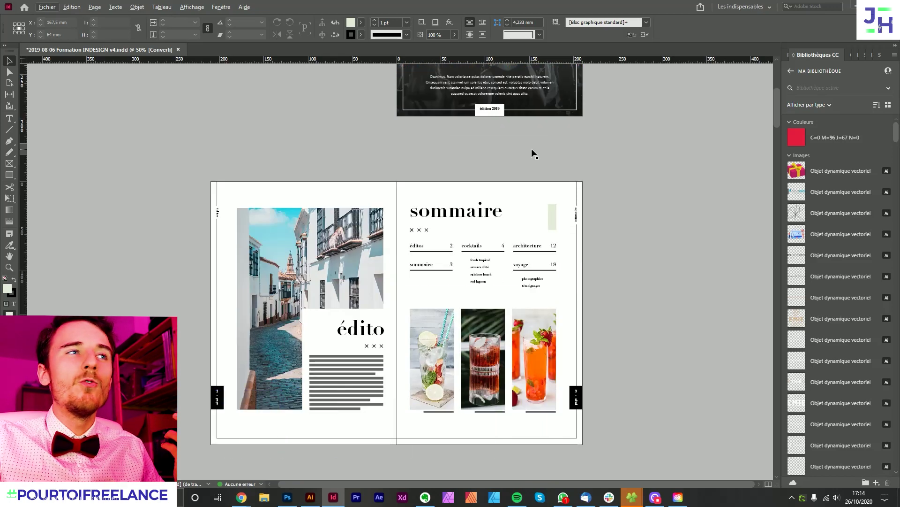
scroll(617, 255, down, 8)
scroll(617, 256, up, 9)
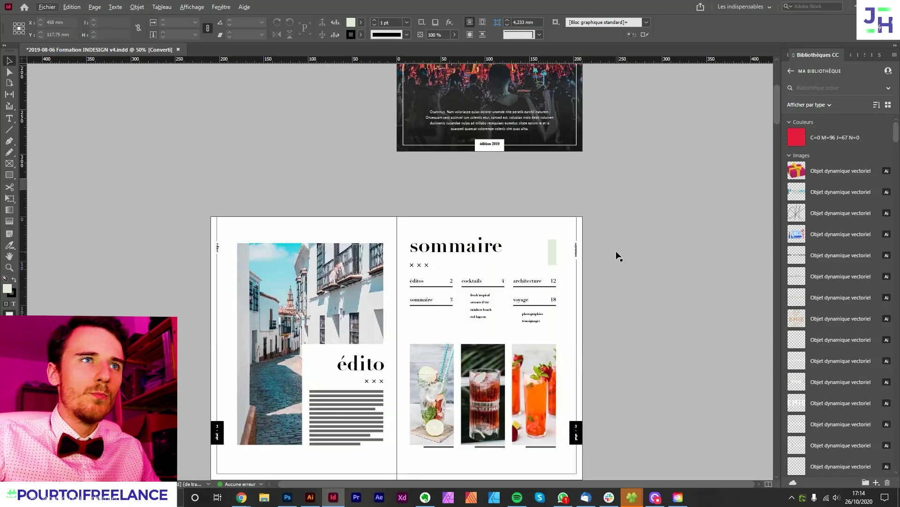
scroll(616, 252, down, 2)
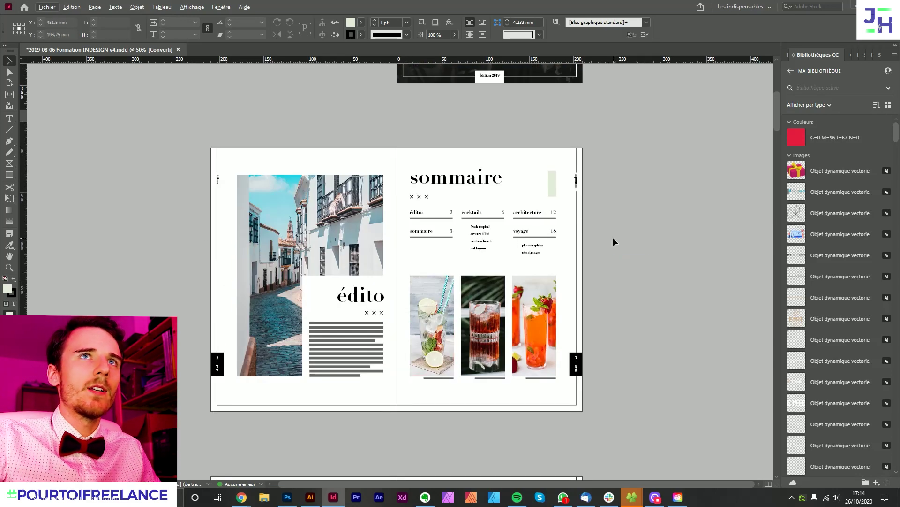
Open "Partager pour révision" for the catalogue and examine its available access settings.
click(700, 7)
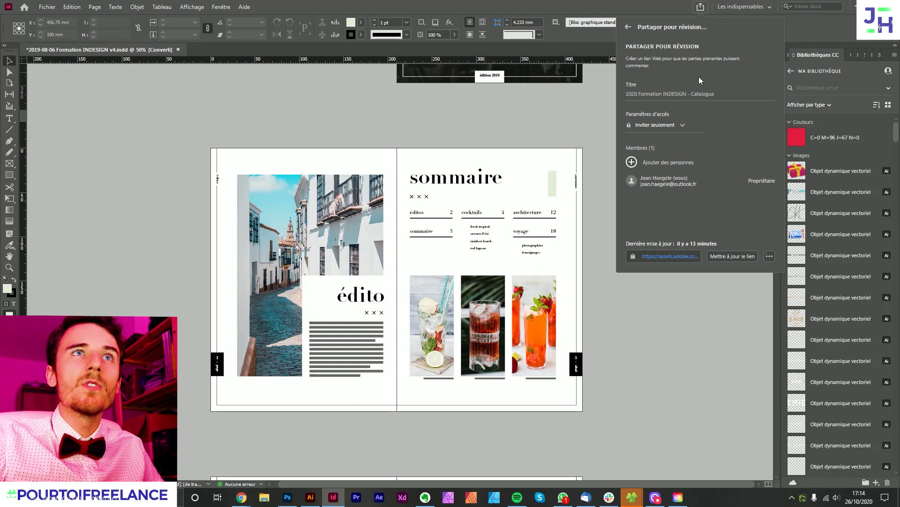
click(681, 126)
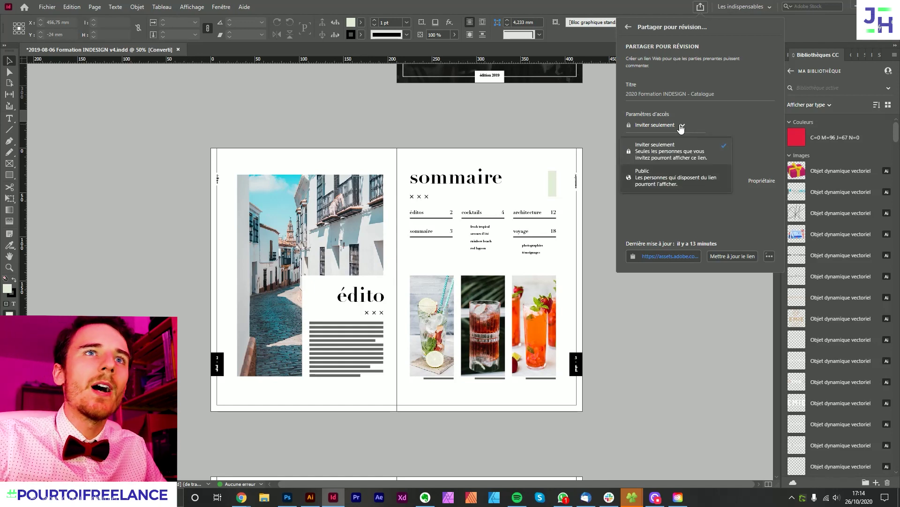
click(723, 127)
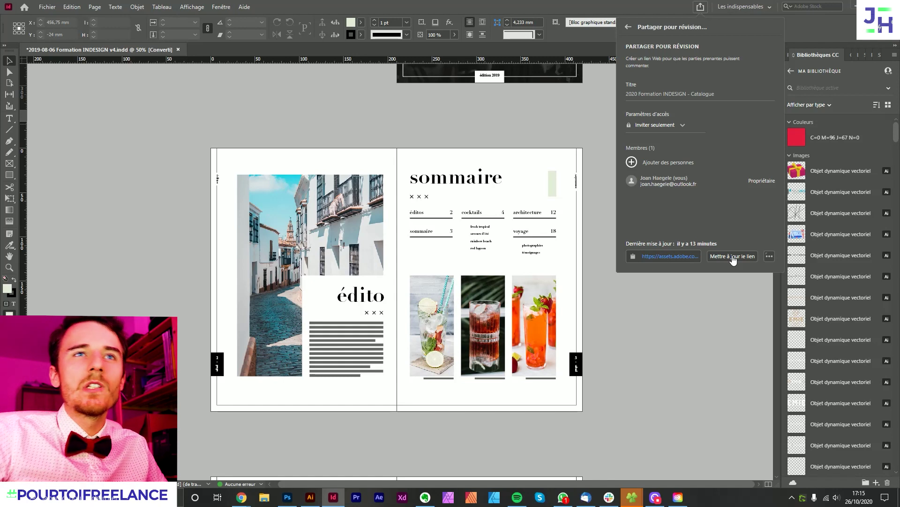
Open the catalogue's shared review link in the browser and examine the cover and the sommaire spread.
click(676, 258)
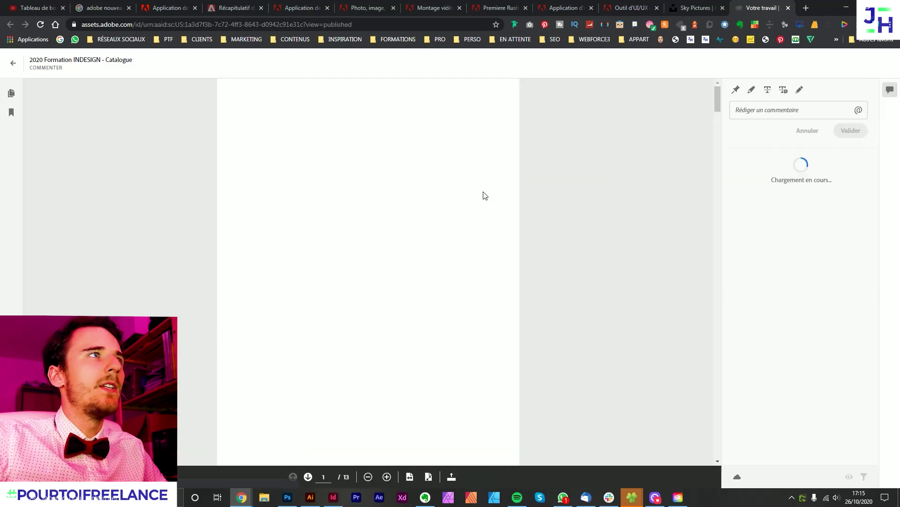
scroll(323, 190, down, 10)
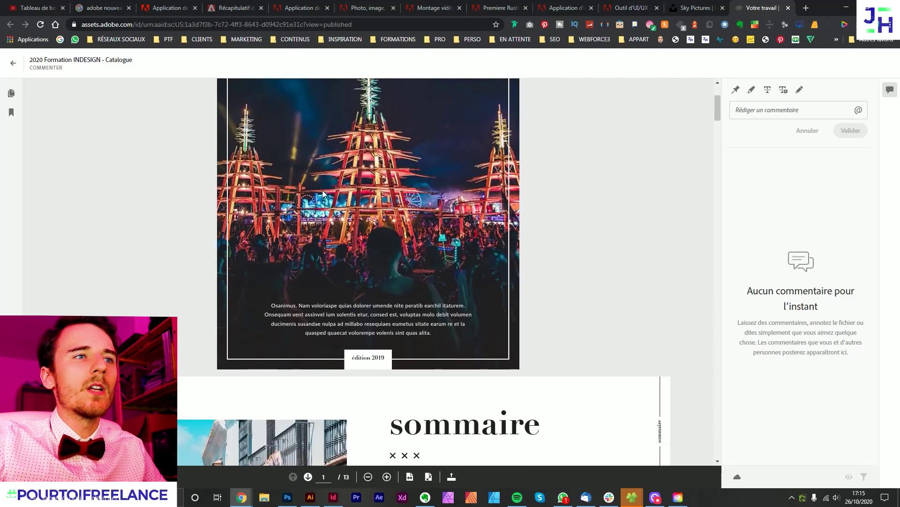
scroll(348, 189, down, 1)
scroll(349, 189, up, 1)
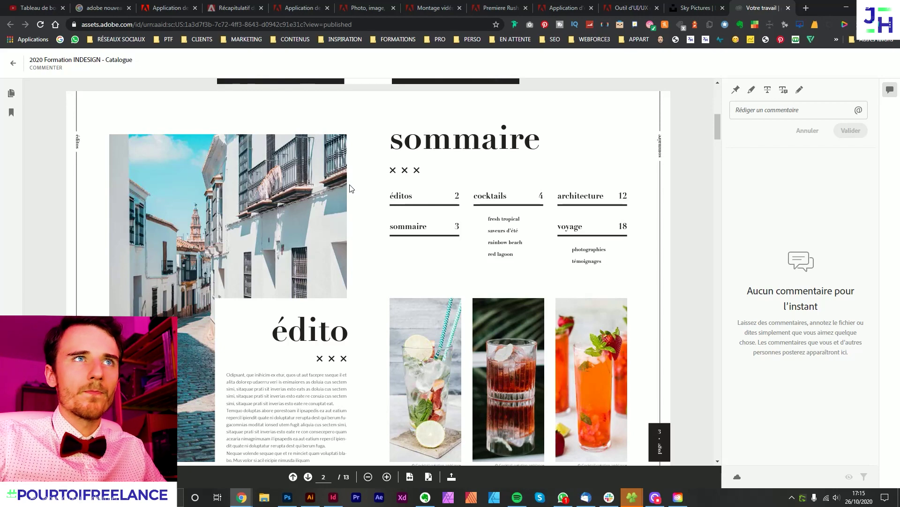
drag(393, 138, 544, 148)
click(567, 155)
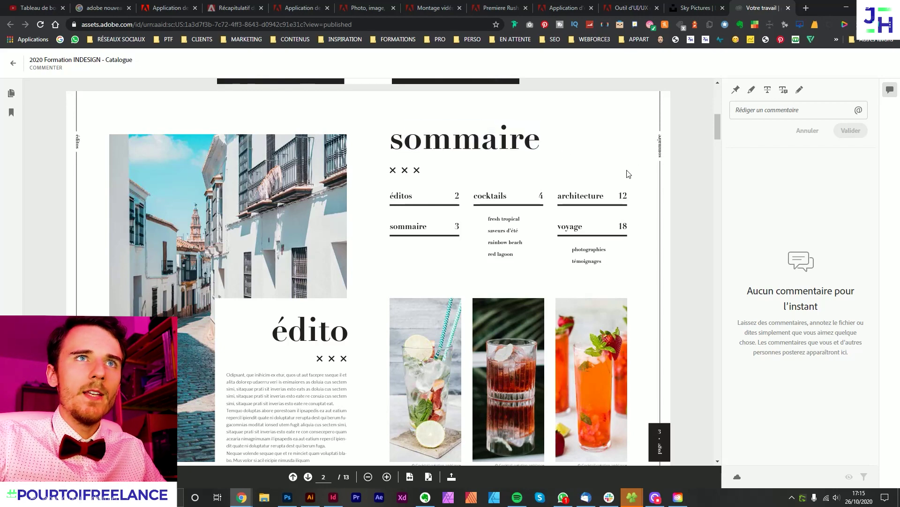
Compare the green rectangle beside the sommaire title in InDesign with the same spread in the browser review.
click(334, 498)
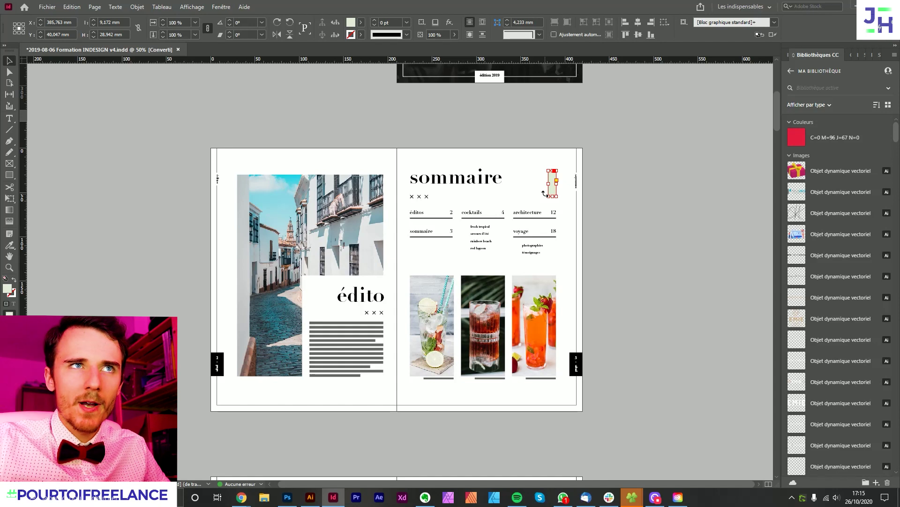
click(567, 159)
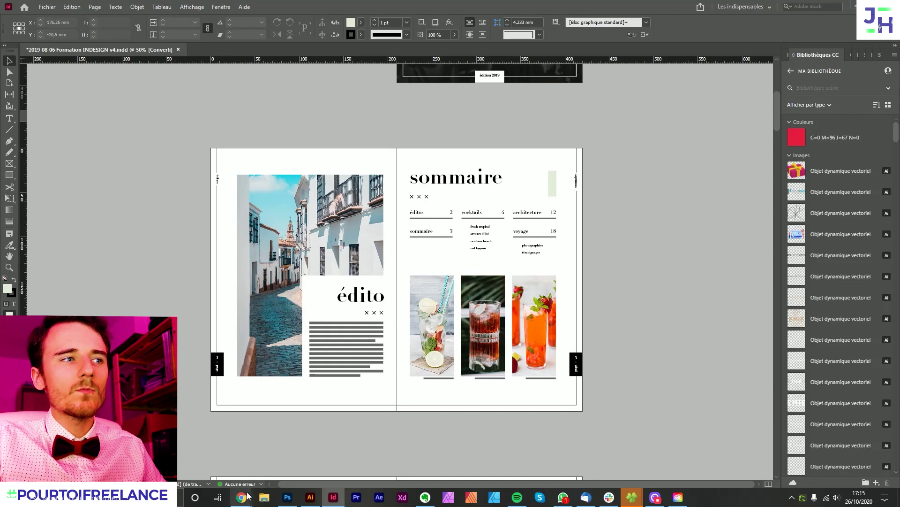
mouse_move(241, 497)
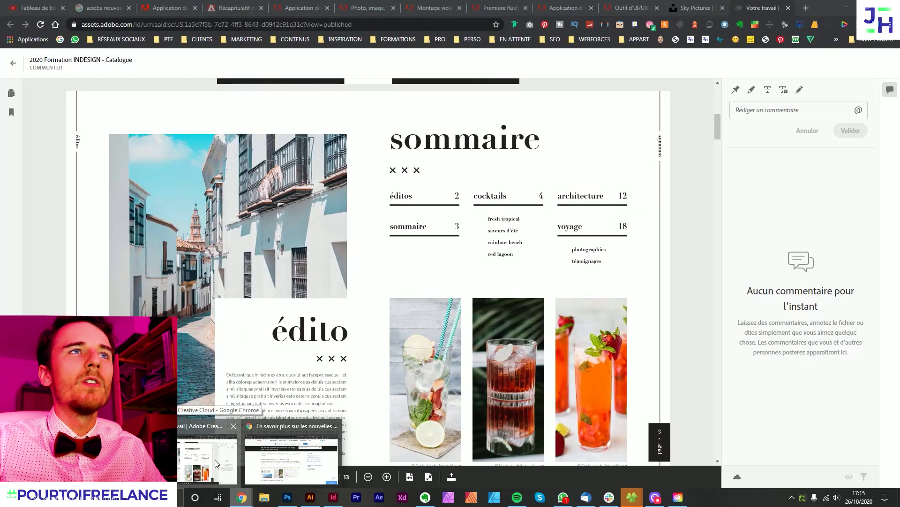
click(215, 460)
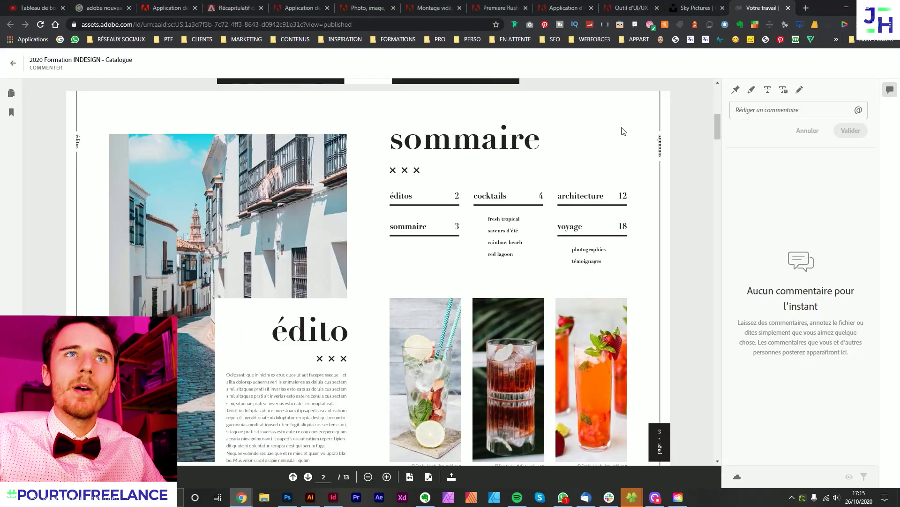
Return to InDesign and update the catalogue's existing review link with the current version of the document.
click(333, 497)
click(701, 7)
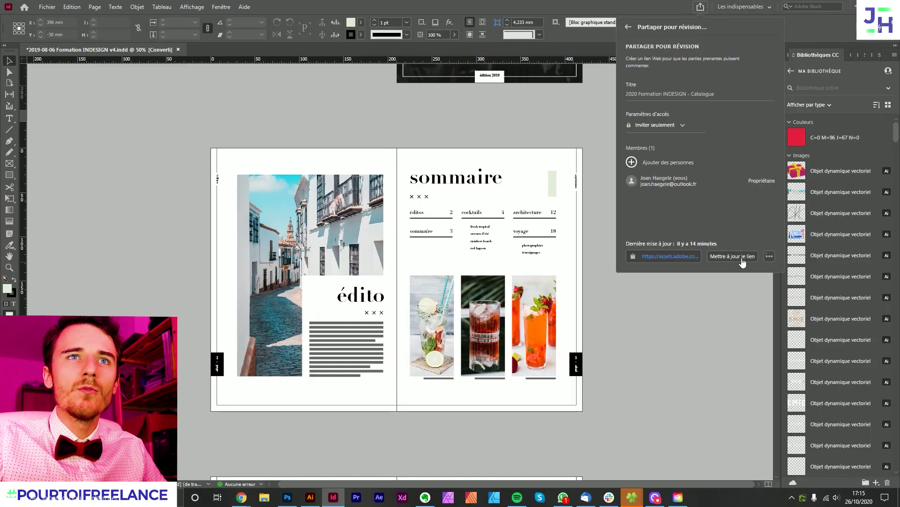
click(742, 260)
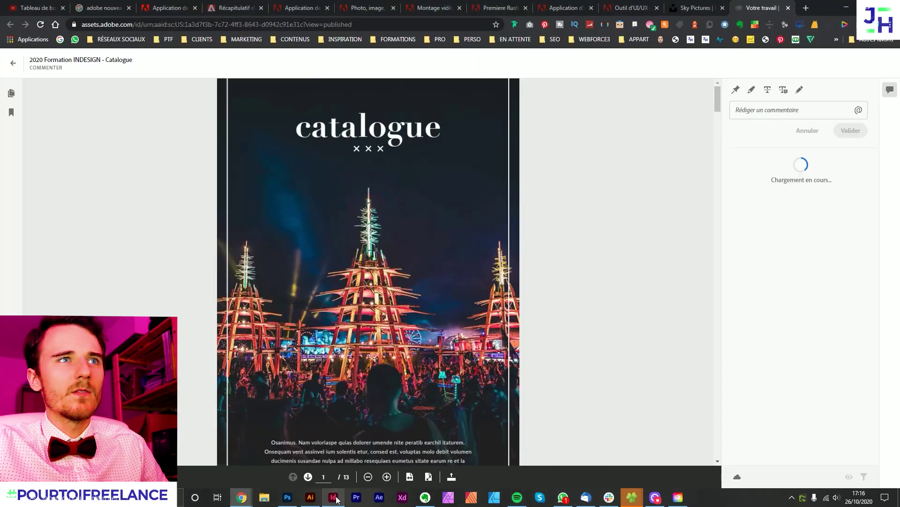
Examine the sommaire spread in the updated browser review and check the link update's progress in InDesign.
scroll(433, 320, down, 8)
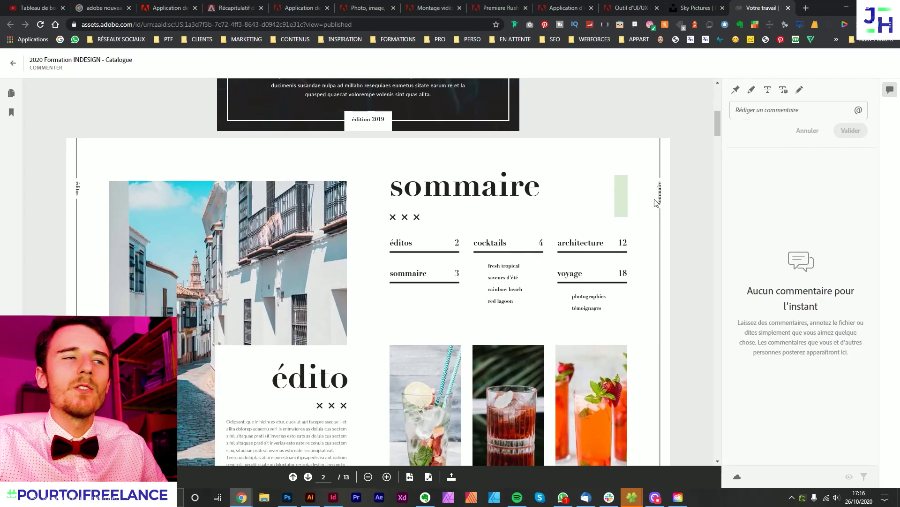
click(333, 496)
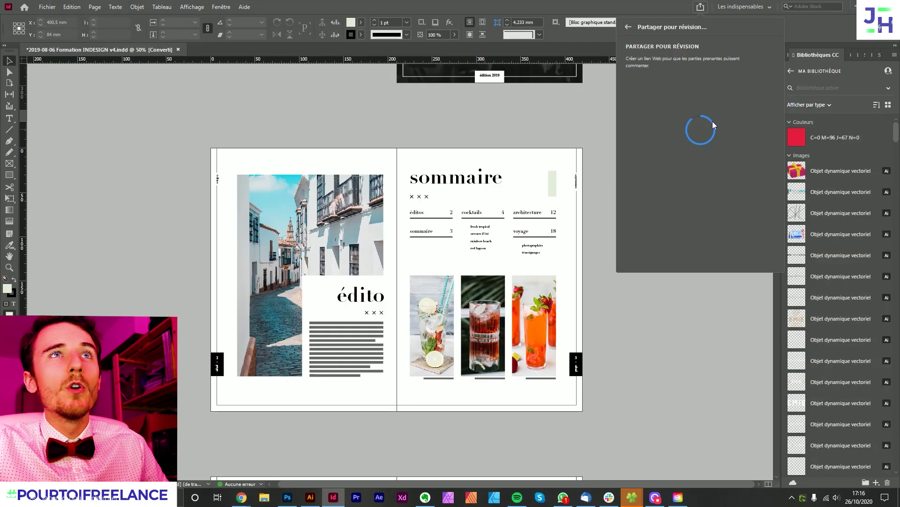
mouse_move(242, 496)
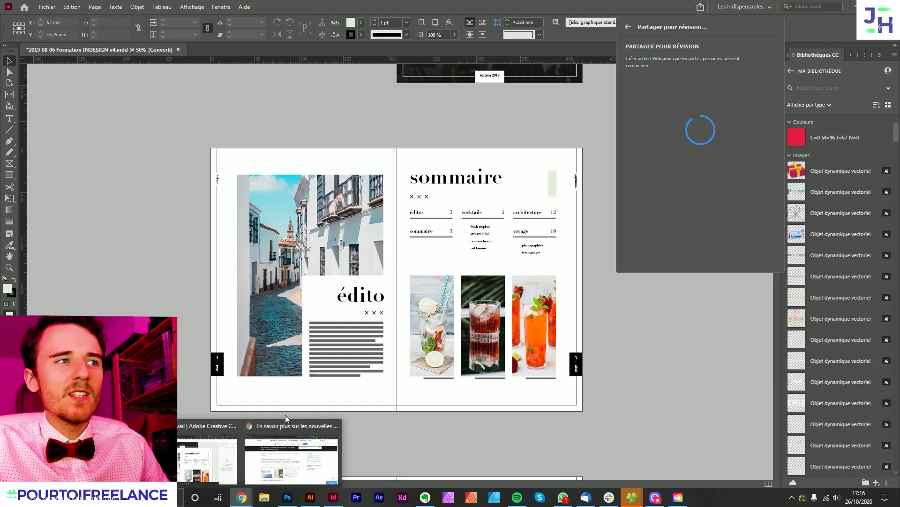
click(216, 464)
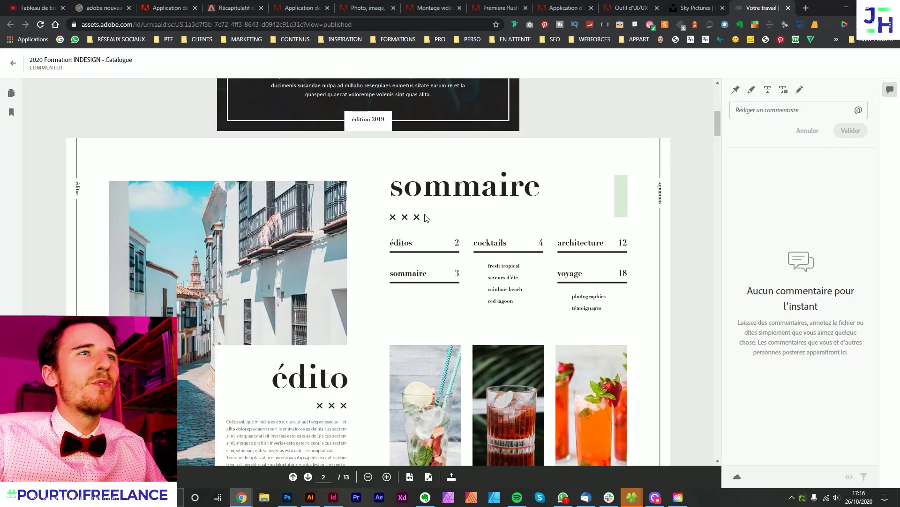
scroll(293, 240, down, 13)
scroll(446, 338, up, 13)
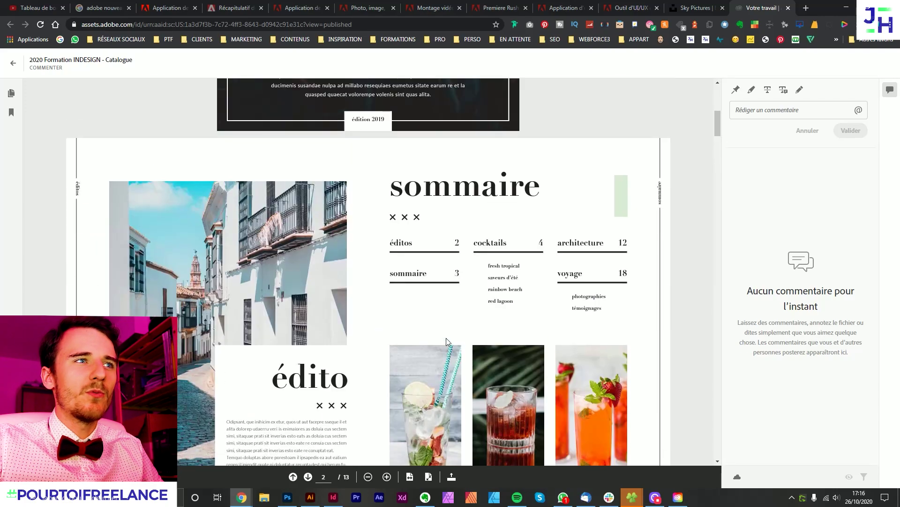
Select the first Formats paragraph on the cocktails spread and post the comment "j'ai un commentaire" in the review.
scroll(444, 341, down, 4)
scroll(443, 341, down, 8)
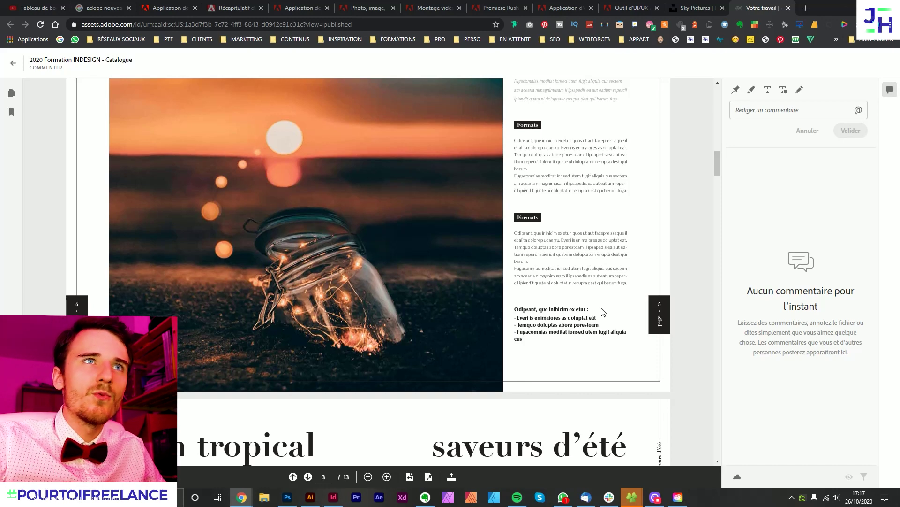
scroll(604, 311, up, 2)
drag(541, 269, 526, 234)
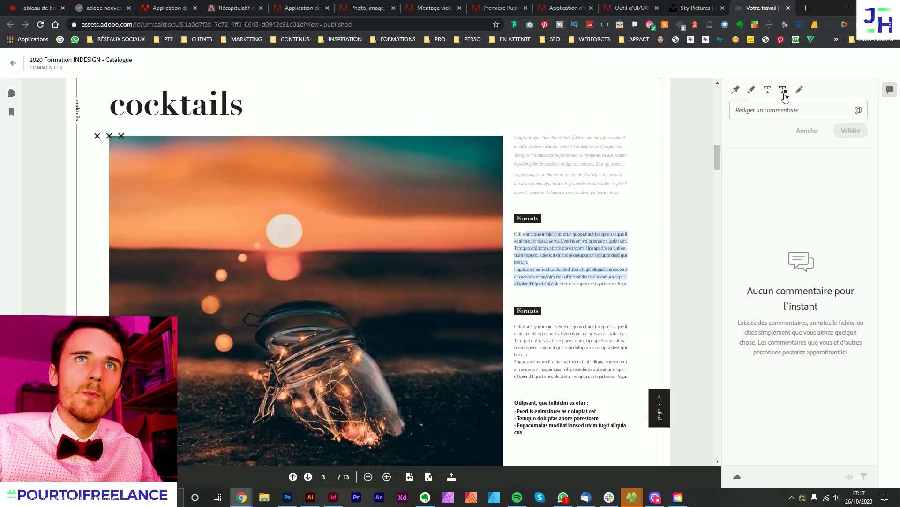
click(766, 111)
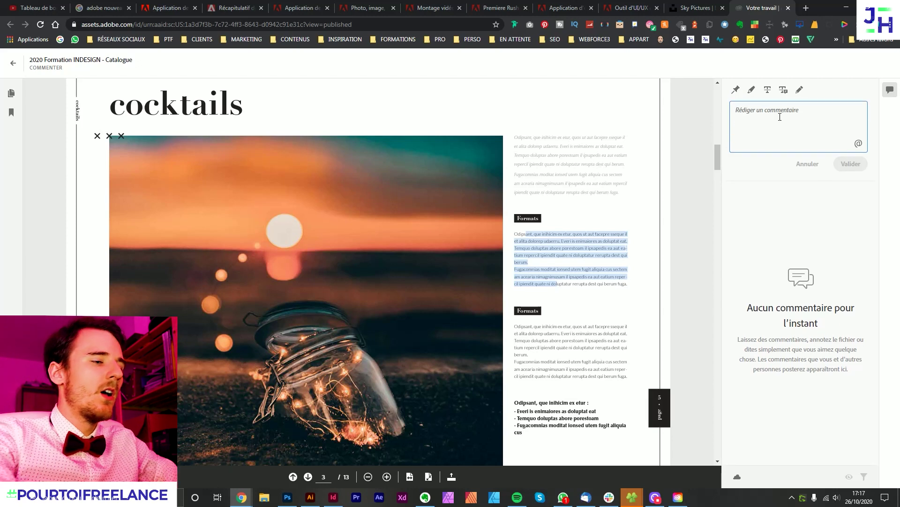
text(j'ai un )
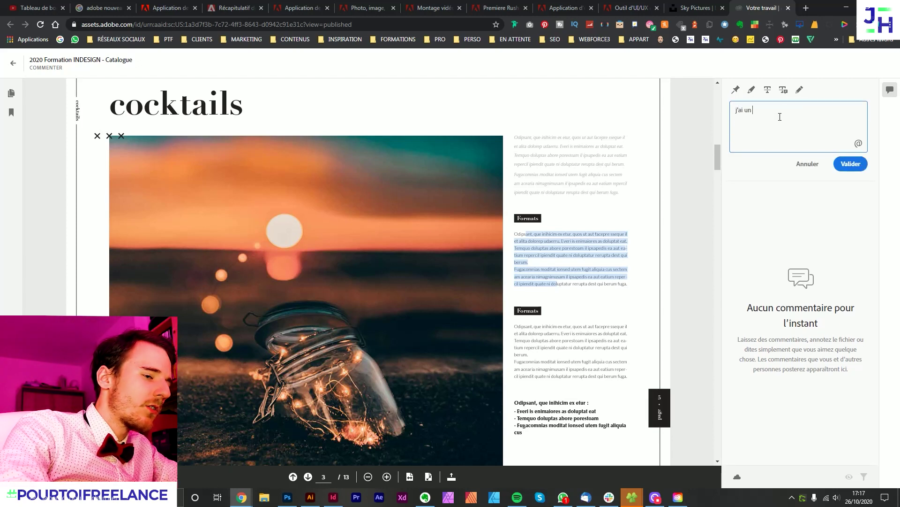
text(commentaire)
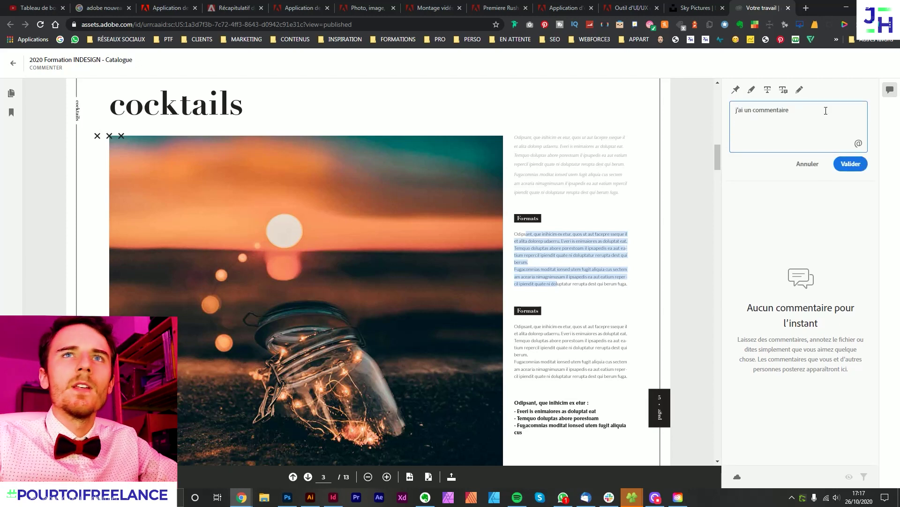
click(850, 164)
scroll(584, 232, down, 1)
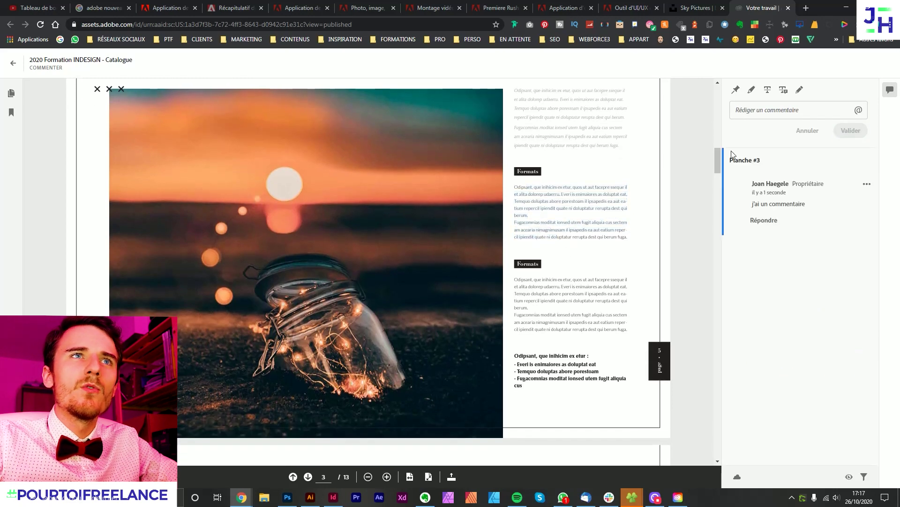
scroll(587, 188, up, 1)
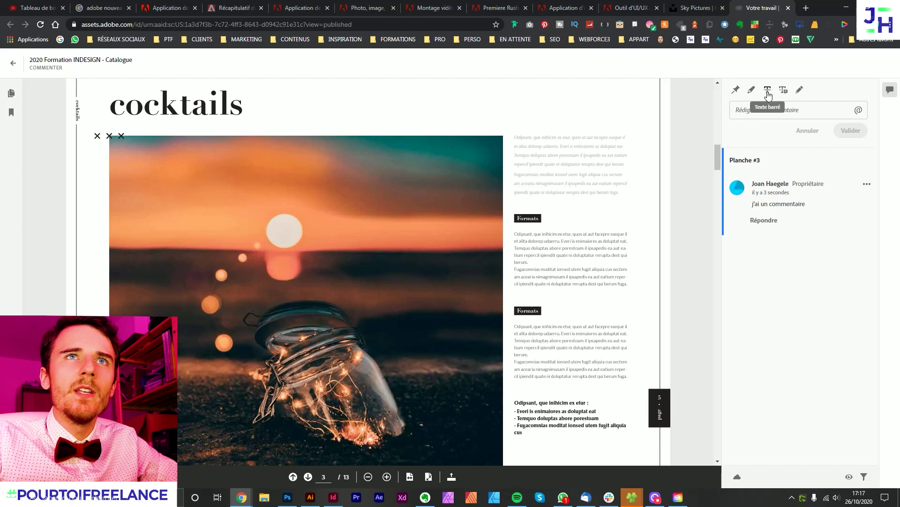
Pin the comment "gggfdgdf" to the grey introductory paragraph of the cocktails spread.
click(736, 89)
click(585, 165)
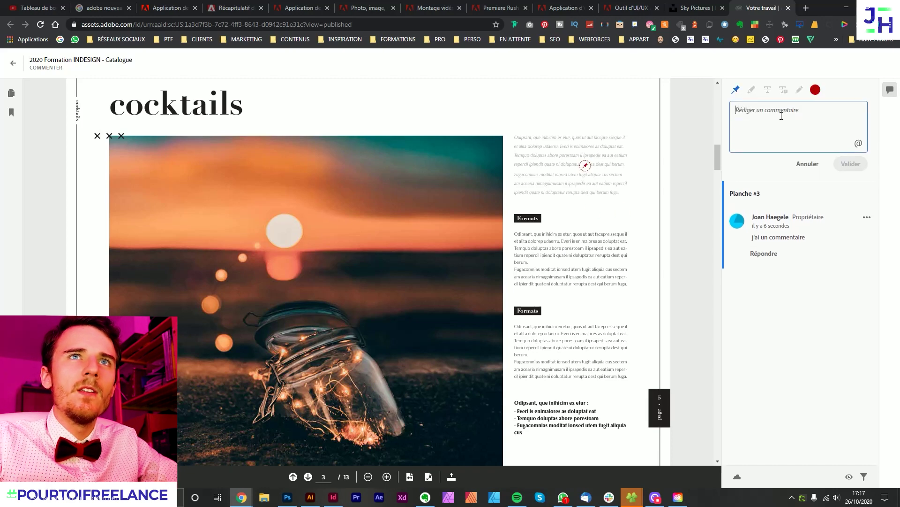
text(qsdqsd)
click(851, 163)
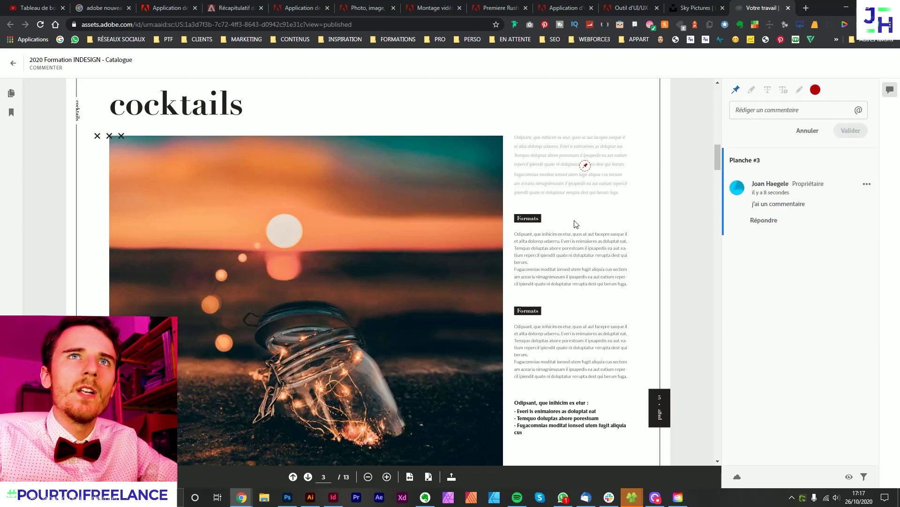
scroll(576, 224, down, 2)
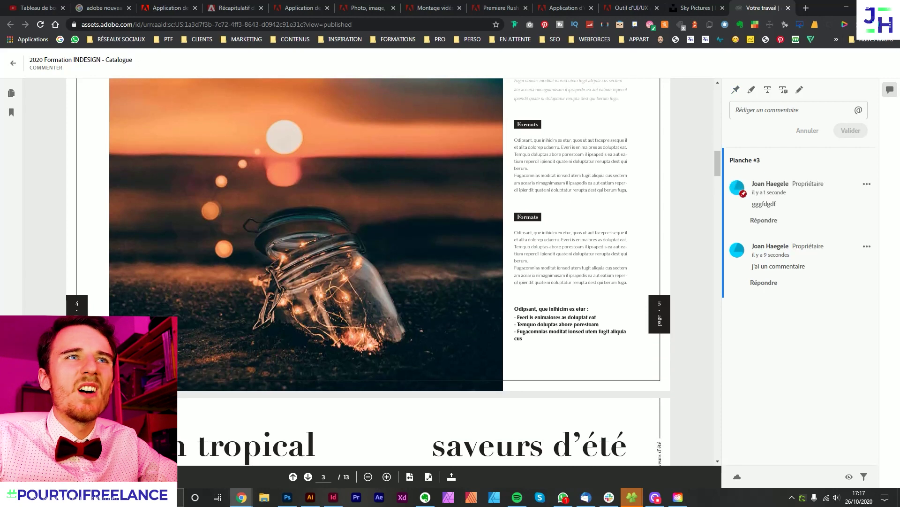
drag(542, 232, 563, 239)
click(769, 92)
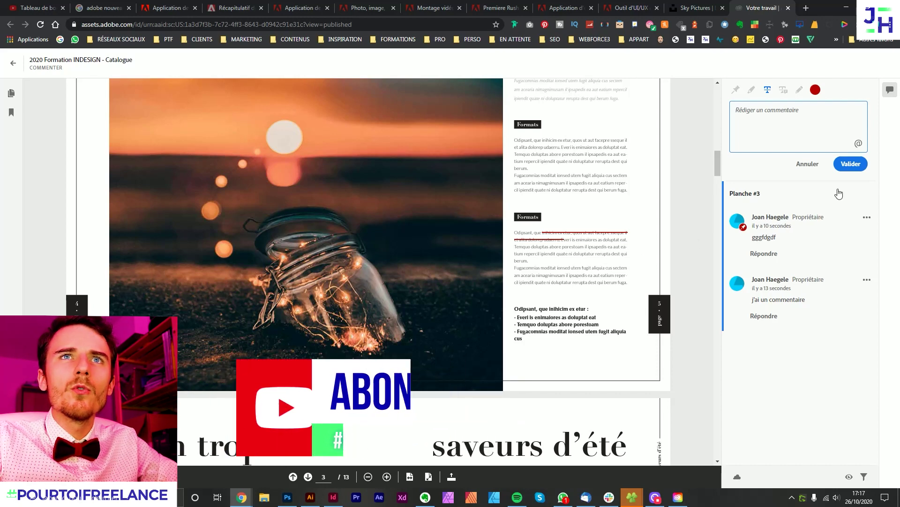
click(808, 163)
Strike through the second to fourth lines of the first Formats paragraph and post the comment "retirer le texte" on them.
drag(553, 241, 562, 255)
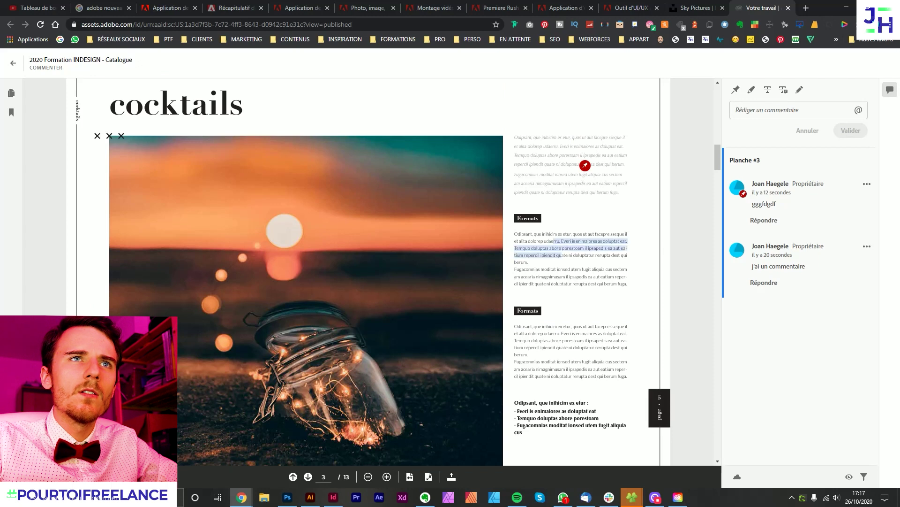
click(767, 90)
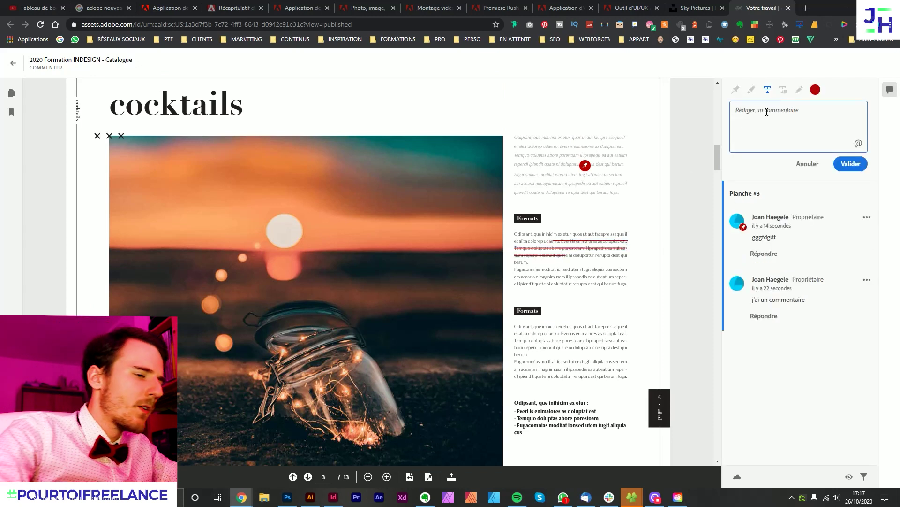
text(retirer)
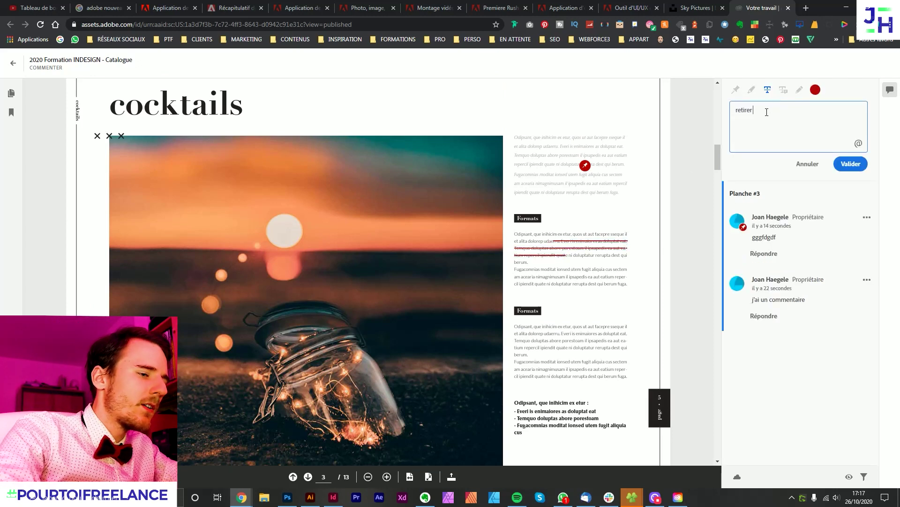
text( le text)
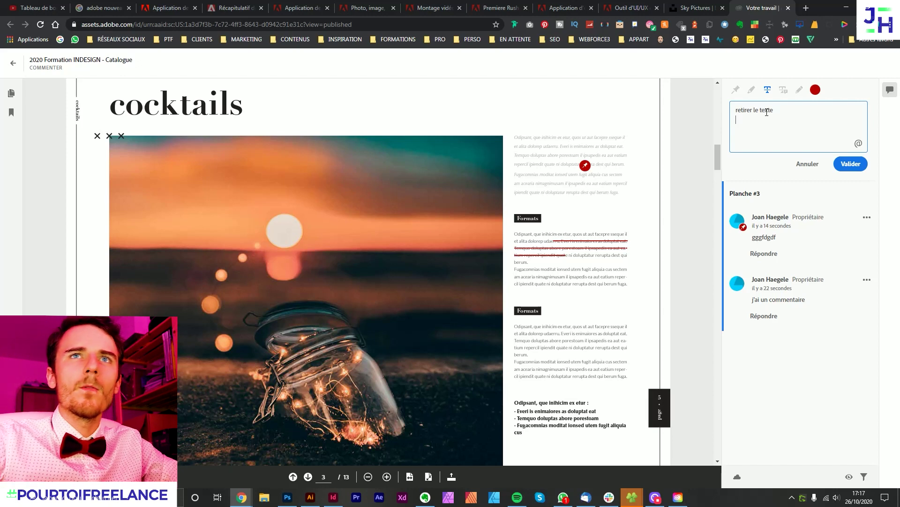
text(e)
click(851, 164)
Highlight part of the second Formats paragraph in yellow and post the comment "attention aux fautes" on it.
scroll(597, 257, down, 2)
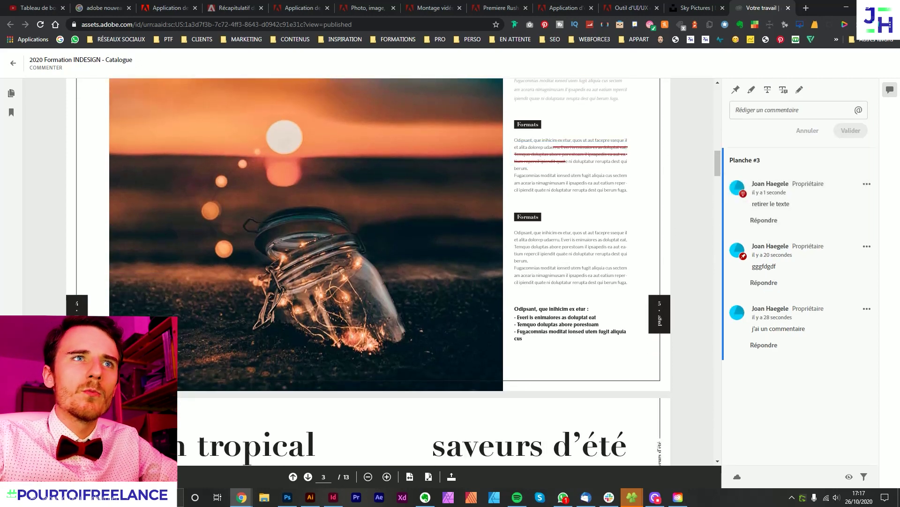
drag(536, 240, 555, 254)
click(751, 90)
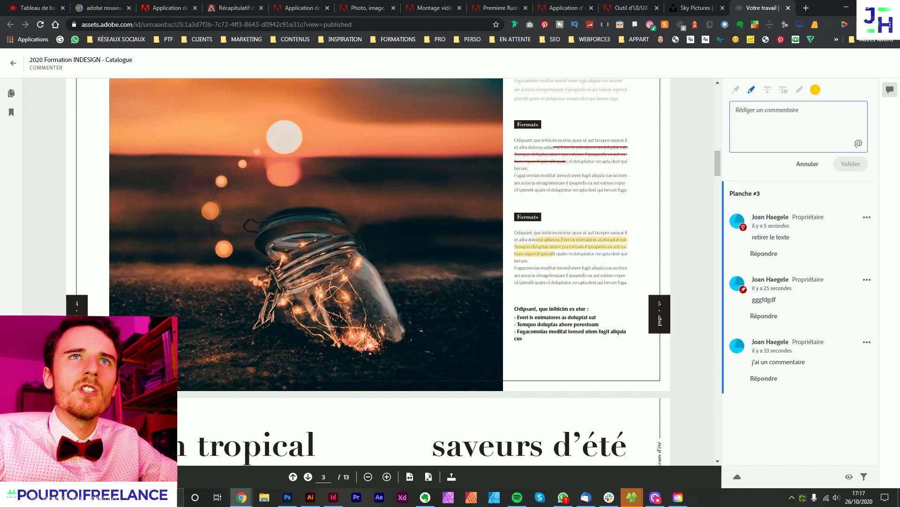
text(attention)
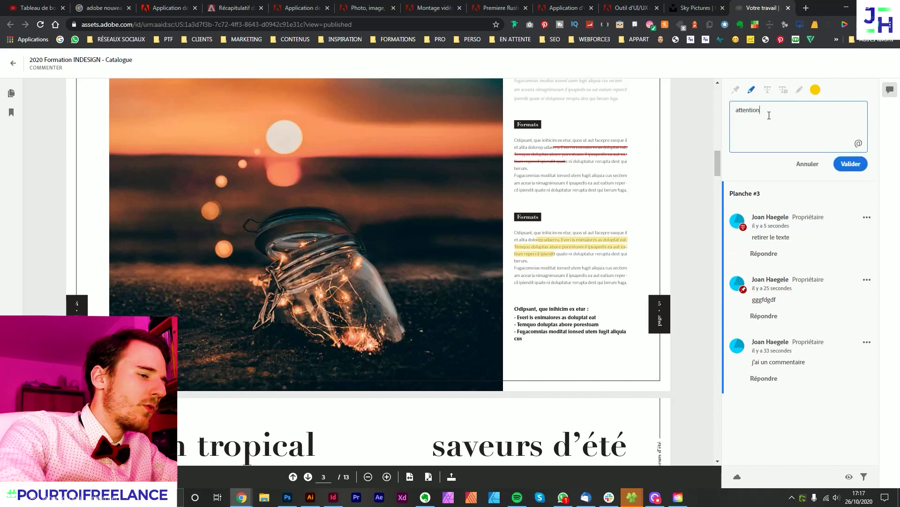
text( aux fautes)
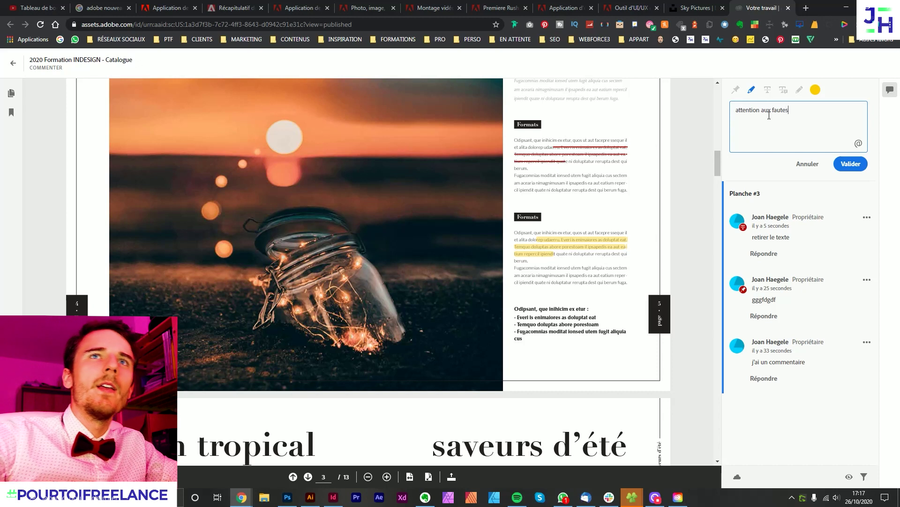
click(850, 163)
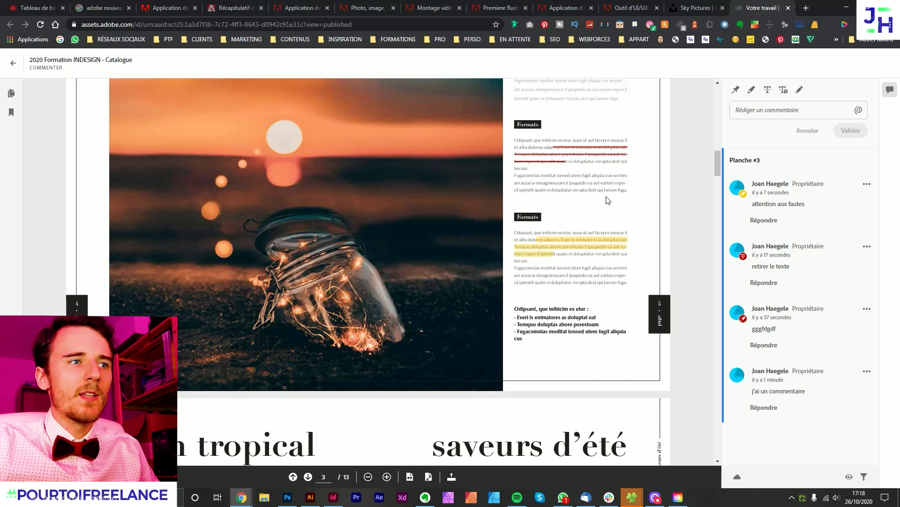
Switch to InDesign, leave the Partager pour révision view and examine the InCopy commands.
click(333, 497)
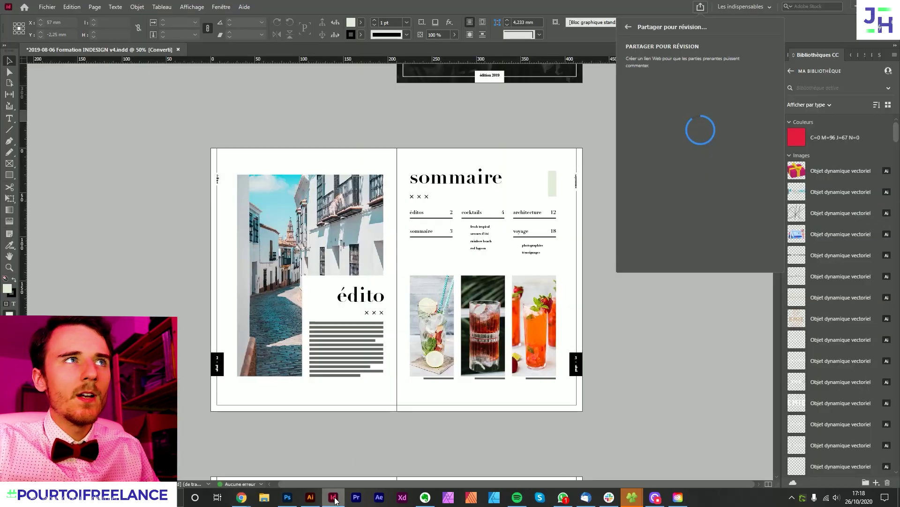
click(629, 27)
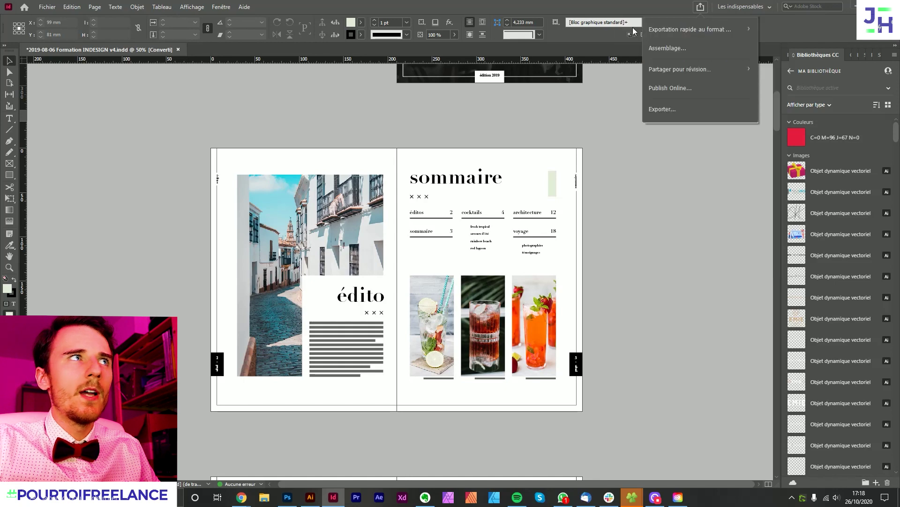
click(89, 5)
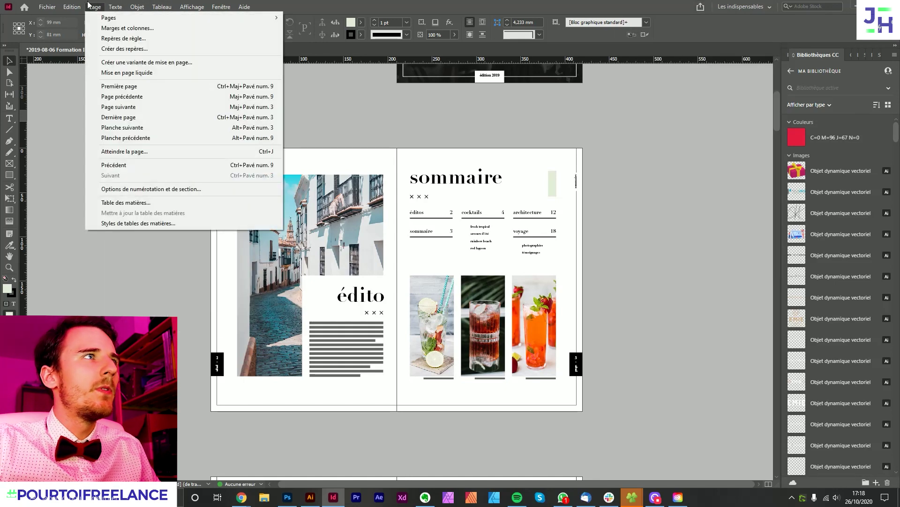
mouse_move(78, 4)
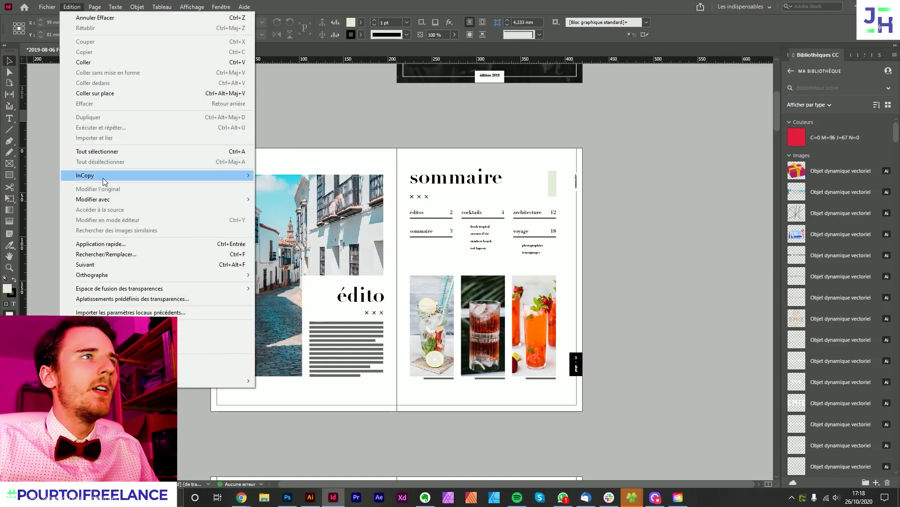
mouse_move(103, 178)
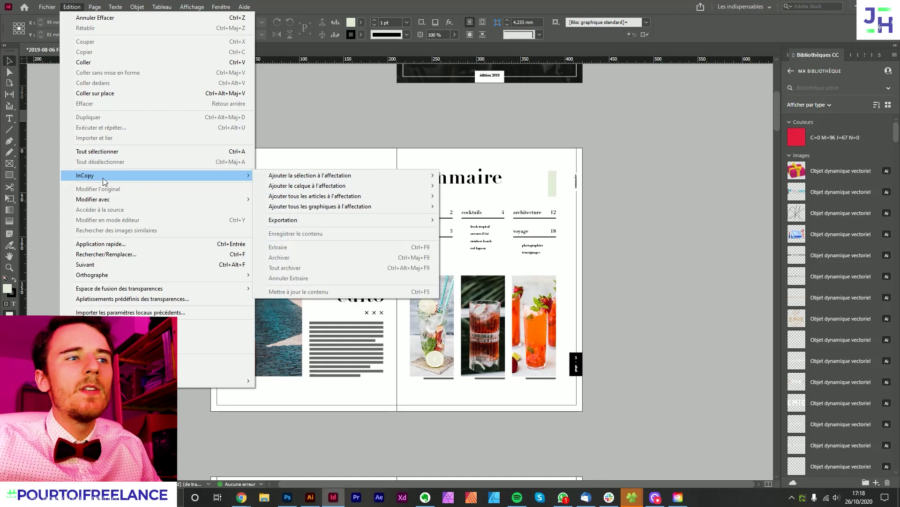
click(240, 497)
mouse_move(199, 445)
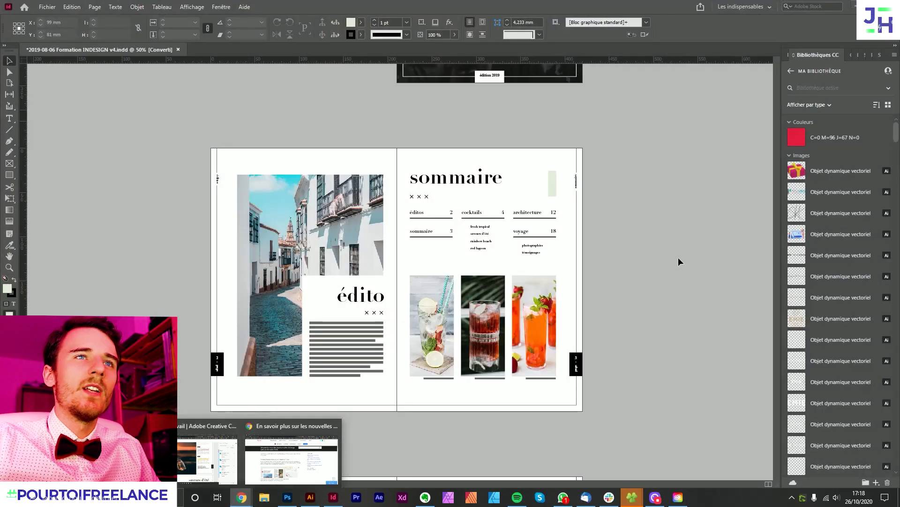
click(679, 261)
click(241, 497)
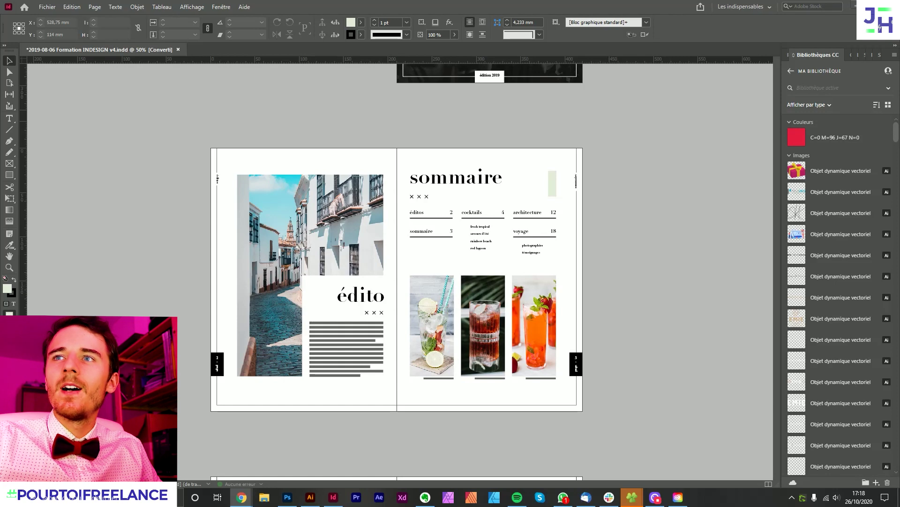
click(578, 261)
Show the Calques and Pages panels and go to the catalogue's back cover on page 24.
click(225, 7)
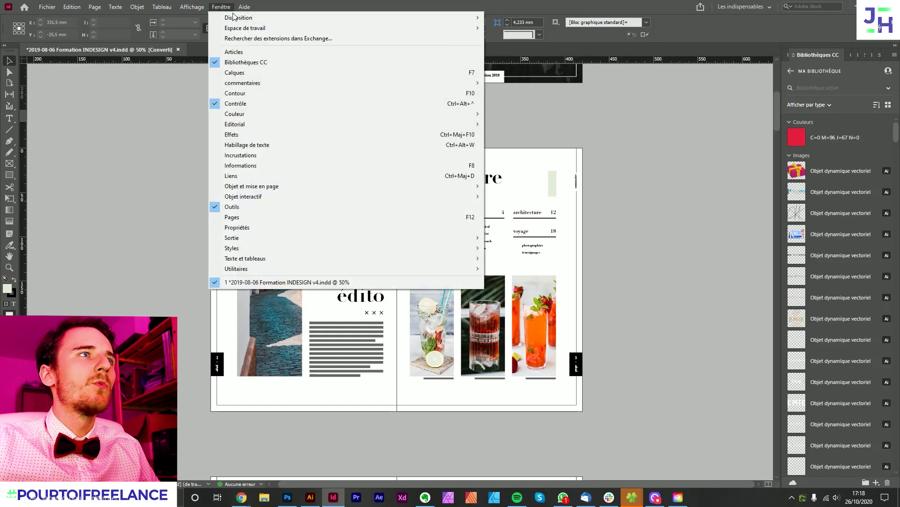
click(254, 74)
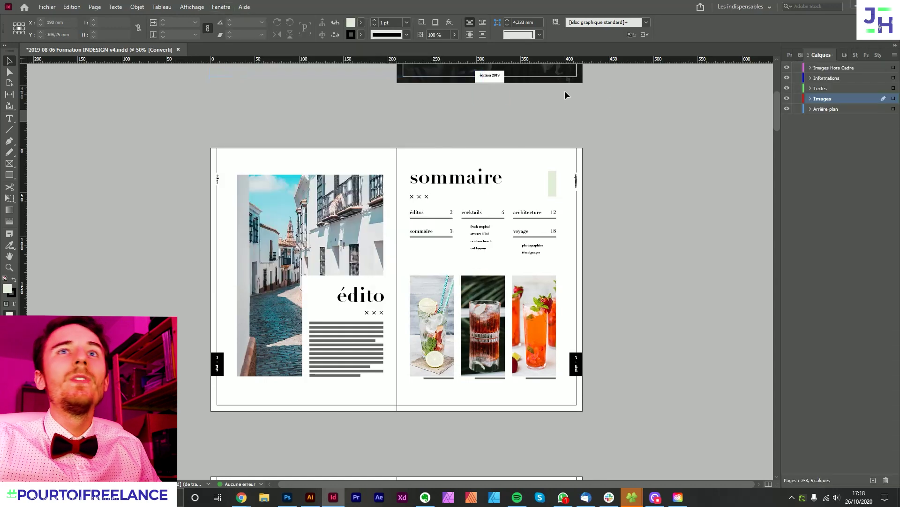
click(221, 6)
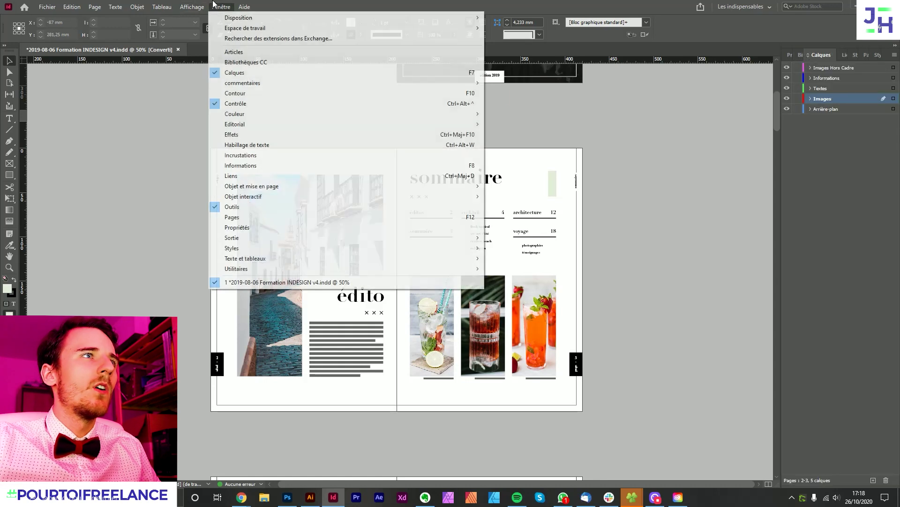
click(232, 217)
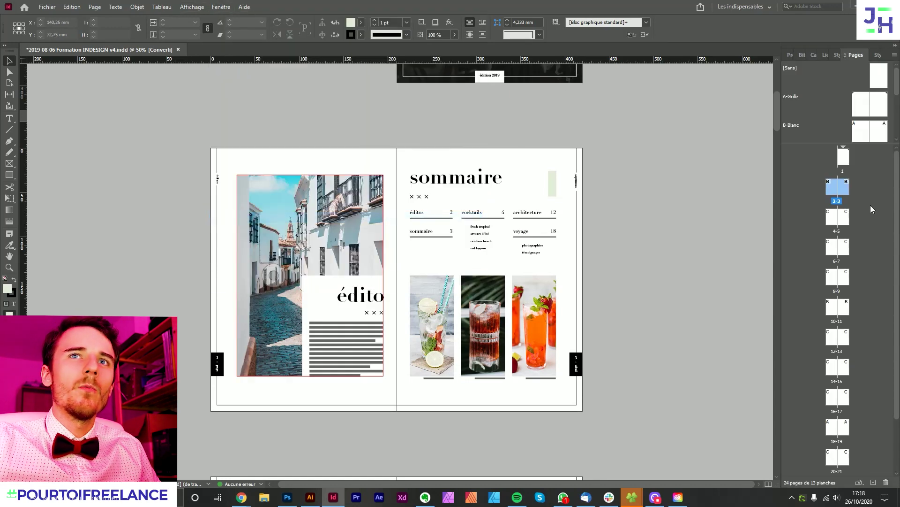
double_click(838, 424)
scroll(564, 305, down, 5)
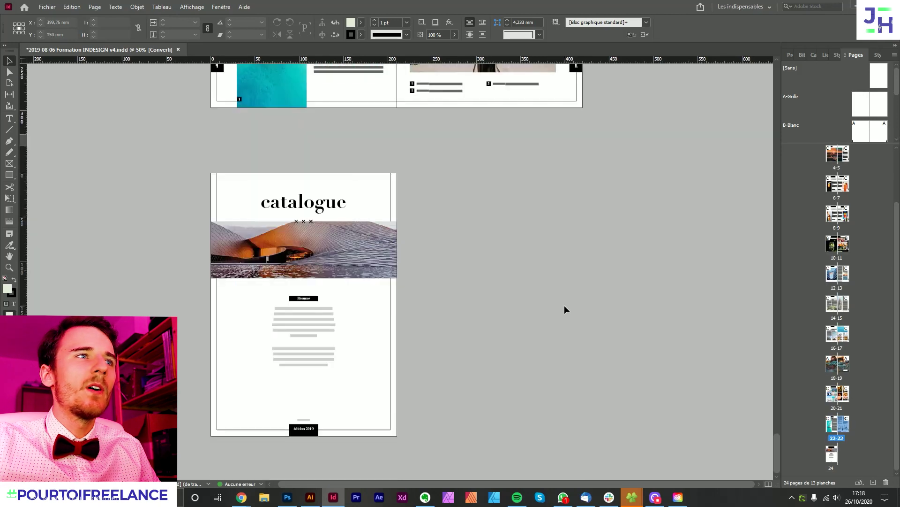
Bring the large cocktail image into the document at page 24 and cut it to the clipboard.
key(ctrl+v)
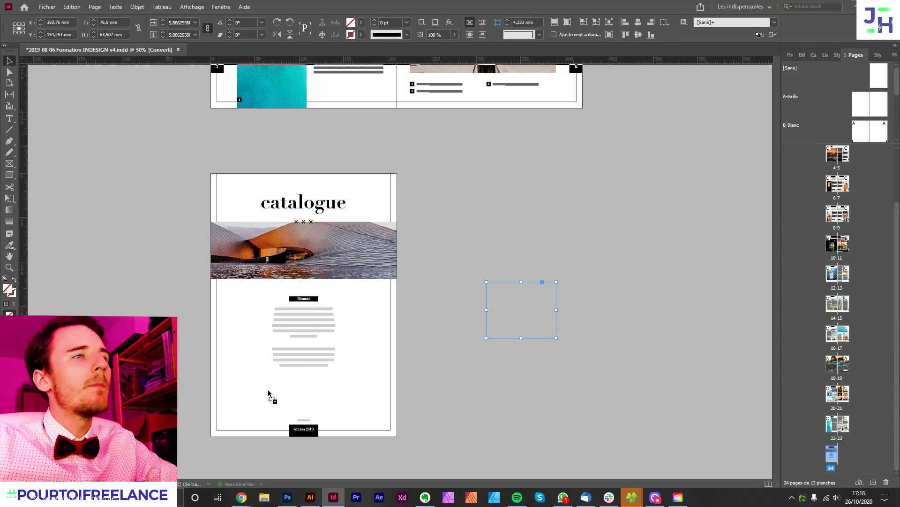
drag(271, 396, 189, 205)
click(466, 371)
key(ctrl+minus)
key(ctrl+minus)
key(ctrl+minus)
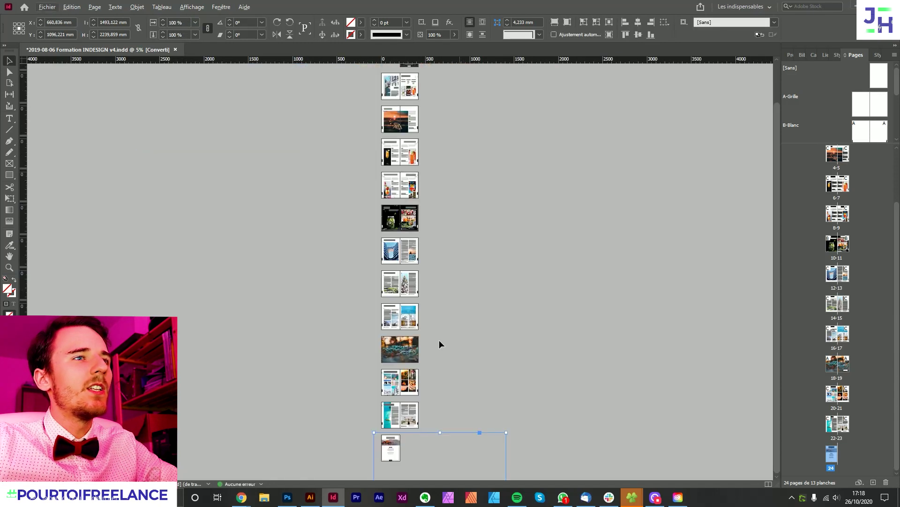
key(ctrl+5)
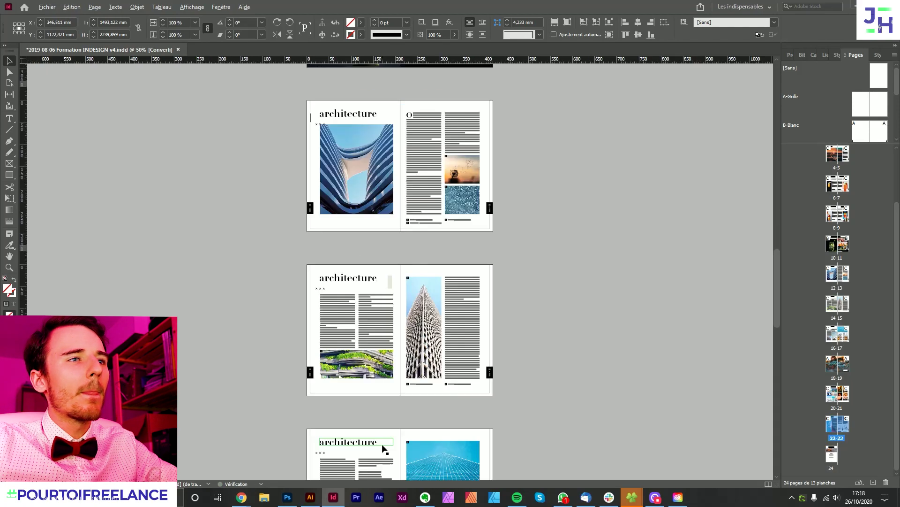
scroll(411, 302, down, 15)
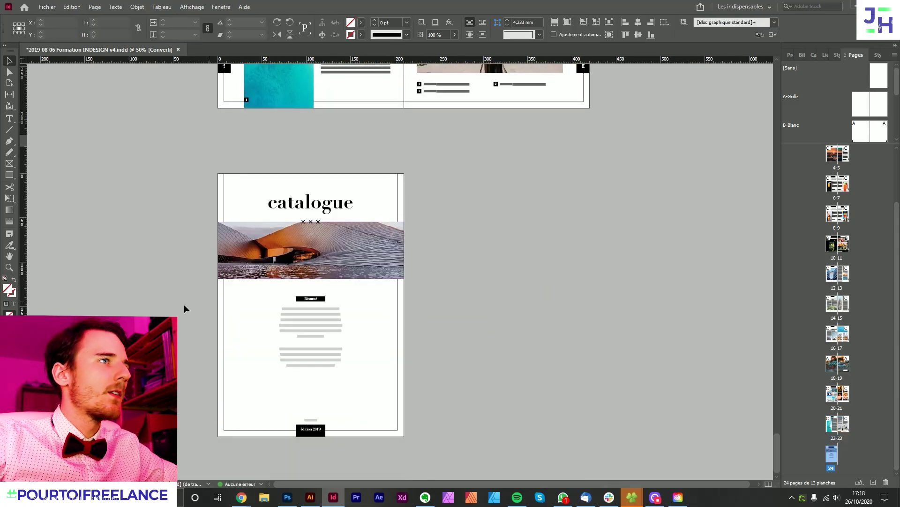
Leave preview mode and draw a rectangle about 114 × 178 mm on the pasteboard beside the back cover.
key(w)
click(9, 174)
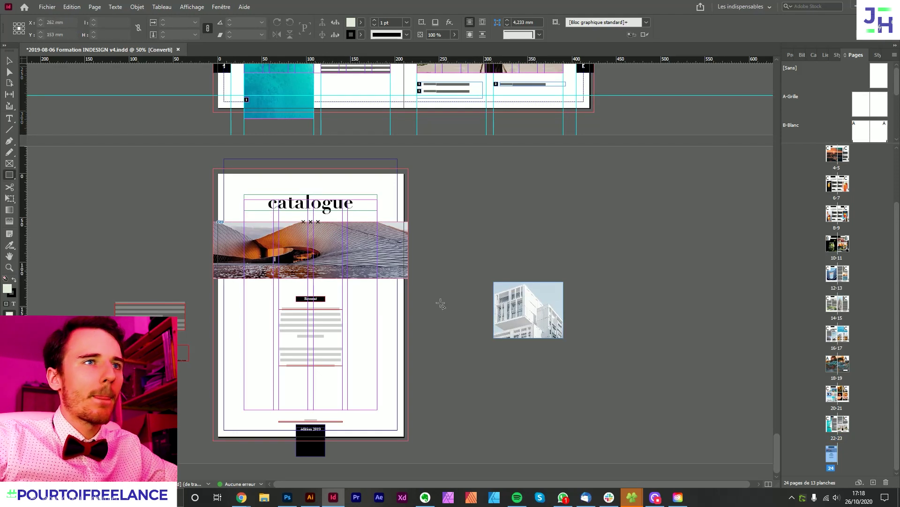
drag(429, 289, 530, 446)
Paste the cocktail image into the new rectangle and fit it proportionally to the frame.
key(v)
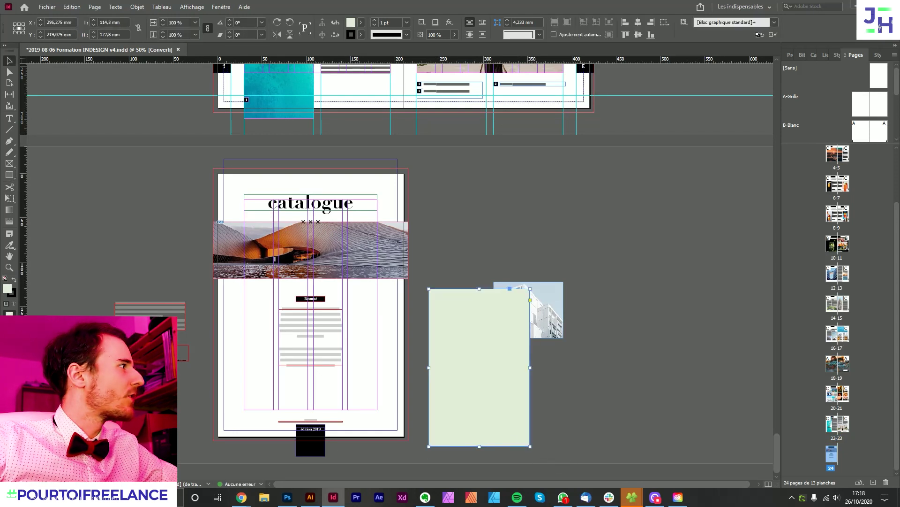
key(ctrl+alt+v)
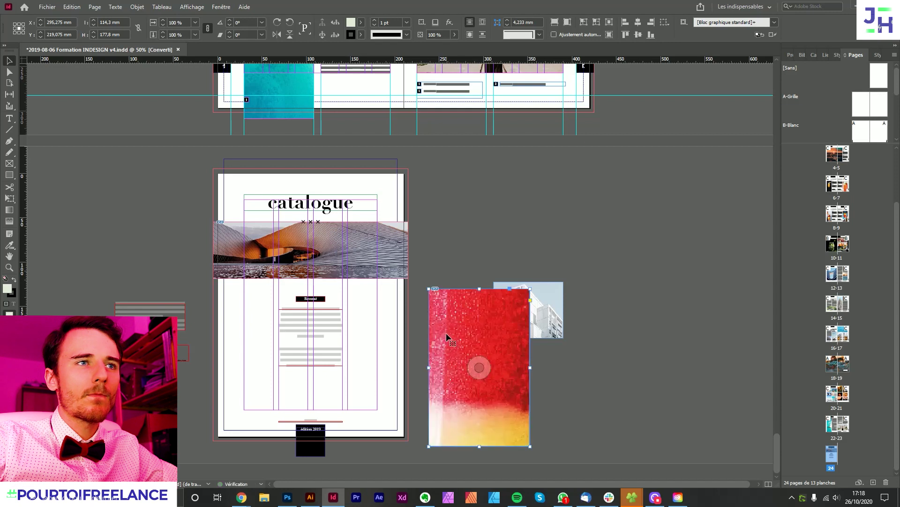
click(555, 23)
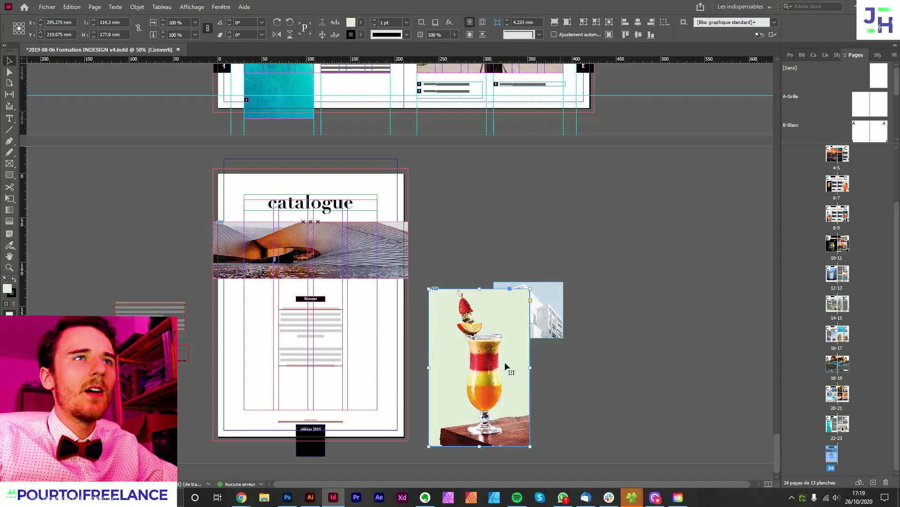
Remove the fill and the stroke from the cocktail image frame by setting both to [Sans].
click(360, 22)
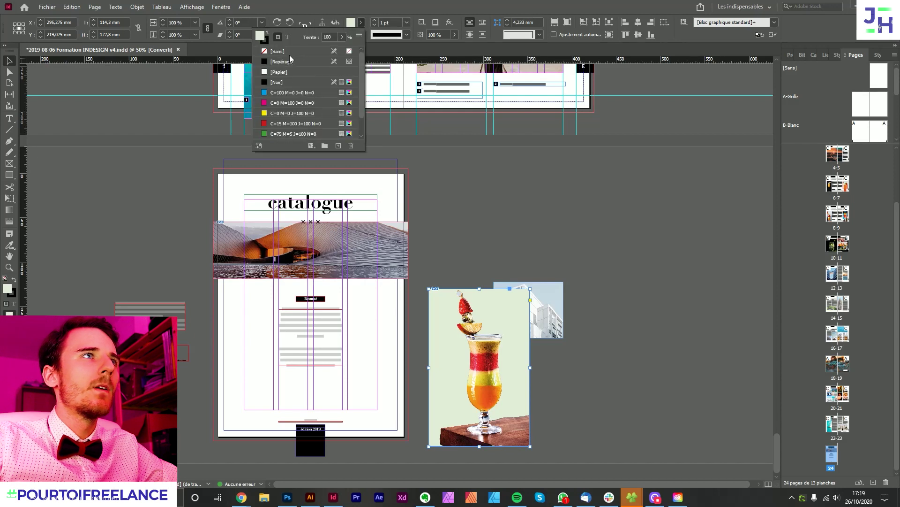
click(289, 55)
click(361, 34)
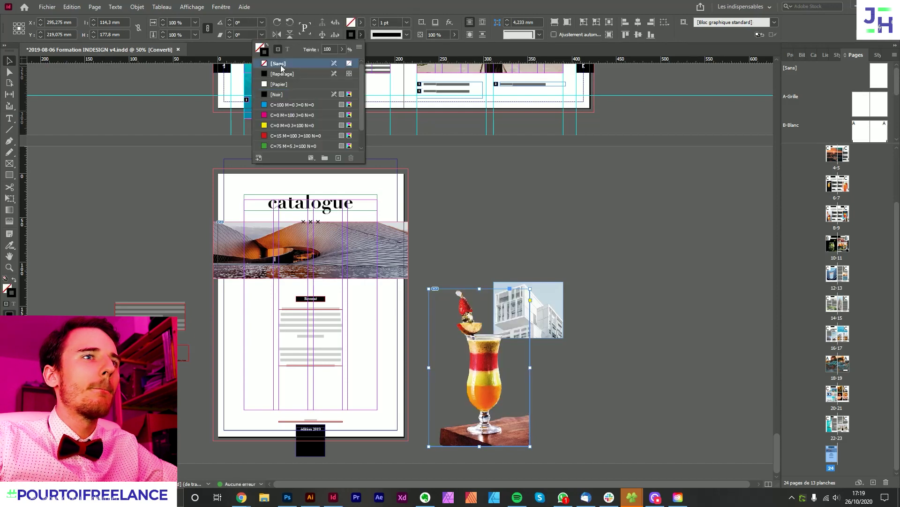
click(282, 66)
Place the cocktail frame on the back cover in preview mode, with the glass just overlapping the left edge of the Résumé text.
drag(494, 378, 311, 385)
key(w)
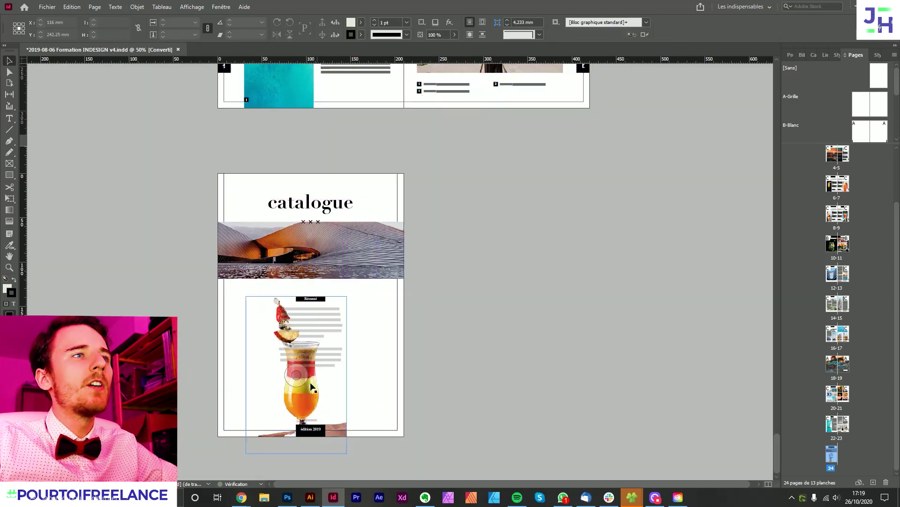
scroll(310, 386, up, 2)
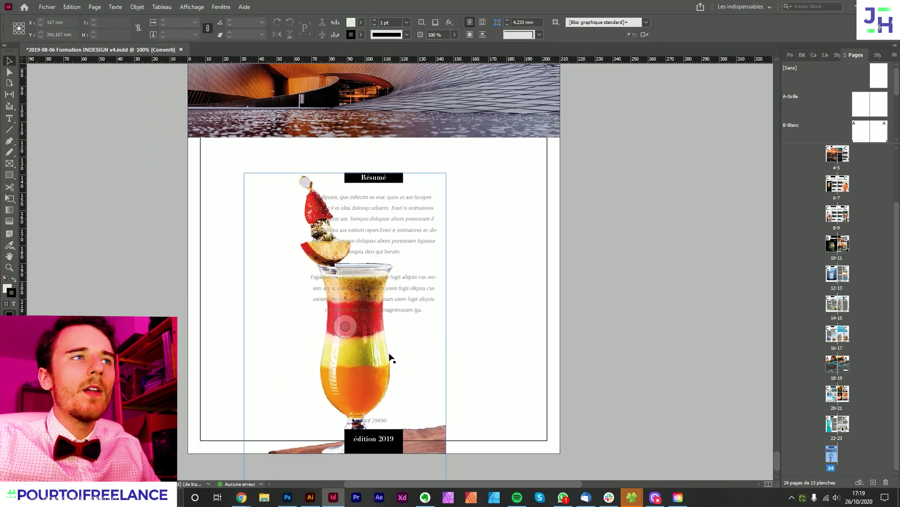
drag(395, 360, 308, 333)
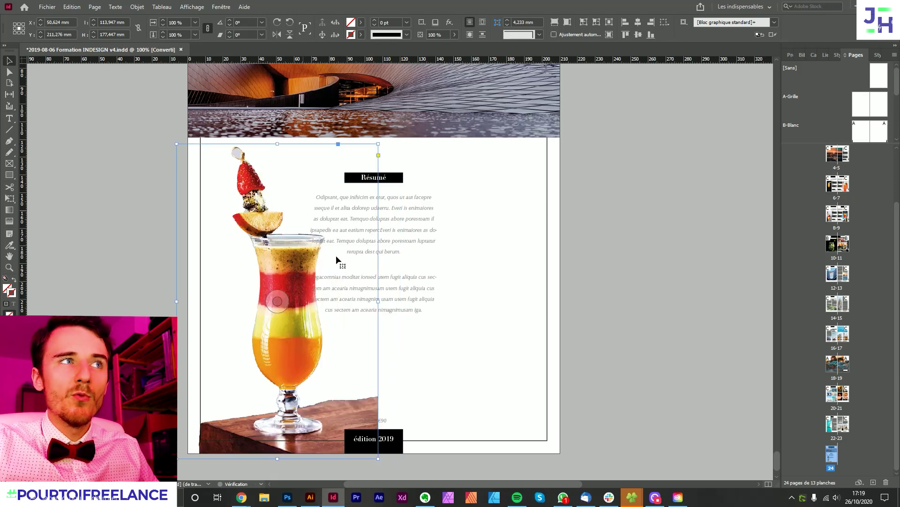
drag(297, 374, 303, 389)
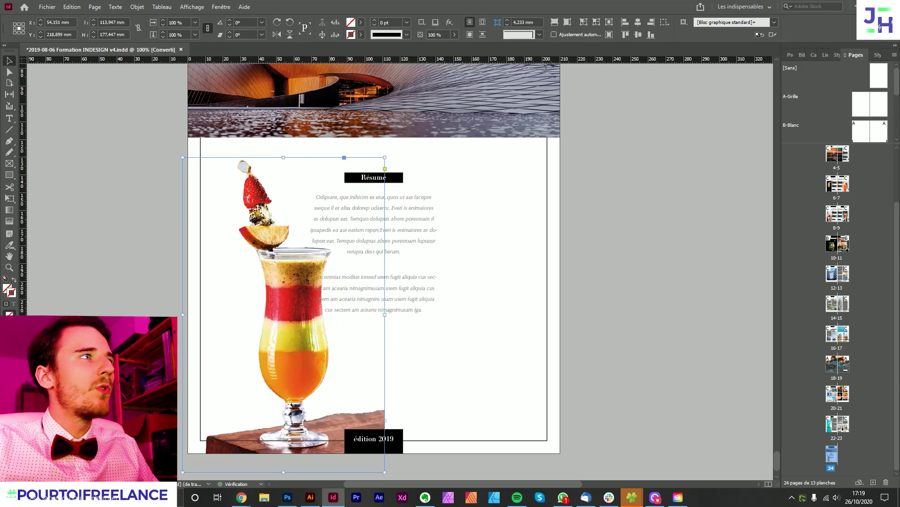
Trace a rough outline around the cocktail glass with the Pen tool and delete that outline.
click(9, 141)
click(261, 175)
click(281, 209)
click(302, 243)
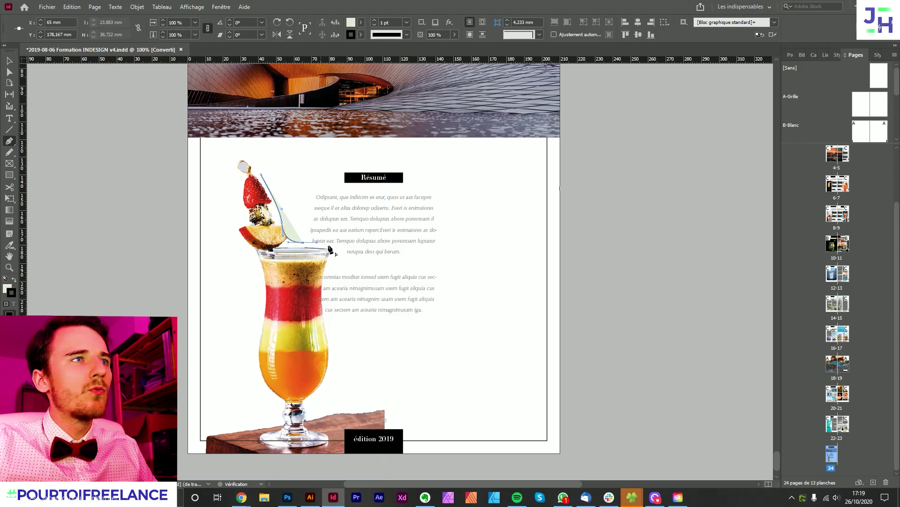
click(328, 247)
click(328, 303)
click(334, 343)
drag(331, 388, 322, 407)
drag(228, 377, 210, 326)
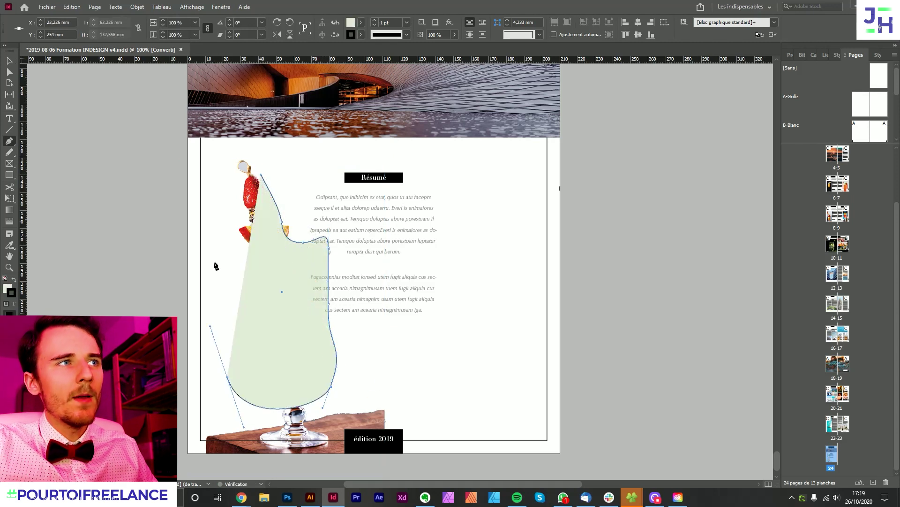
click(216, 253)
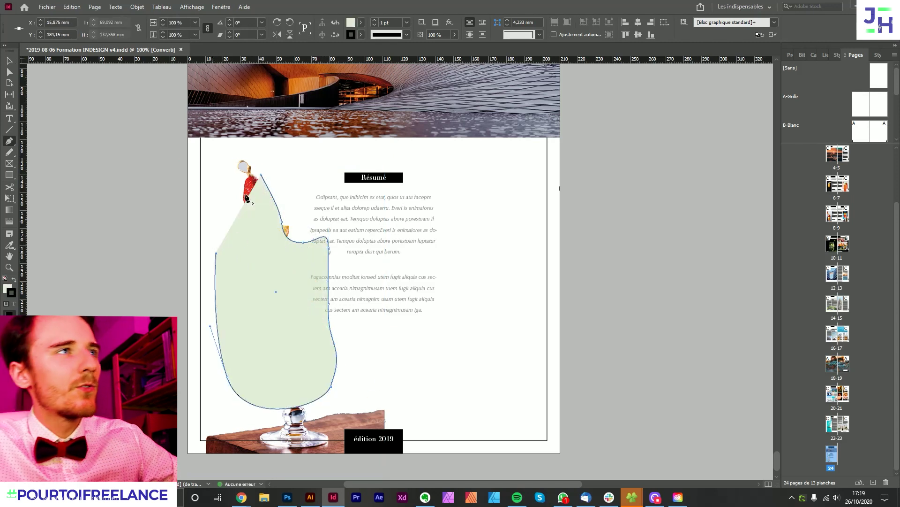
click(11, 63)
key(Delete)
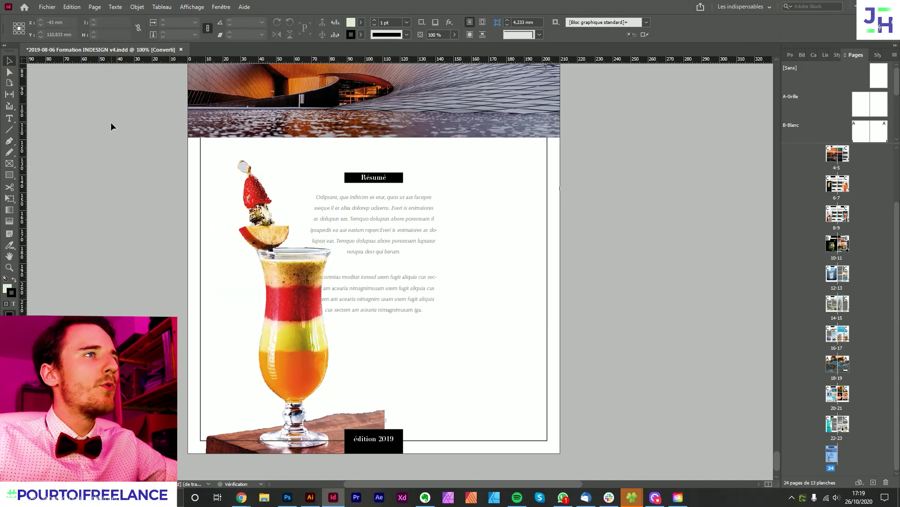
Wrap the text around the cocktail's object shape, with the contour type Sélectionner un sujet.
click(284, 314)
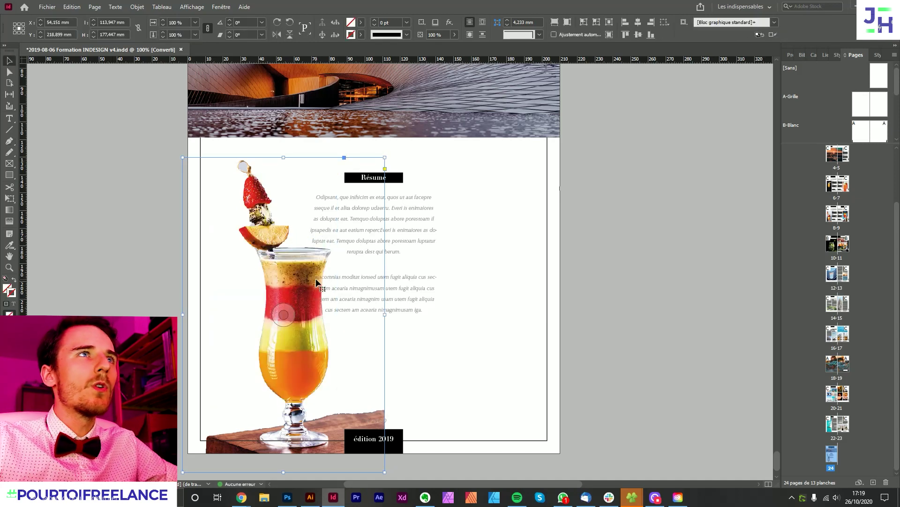
click(221, 6)
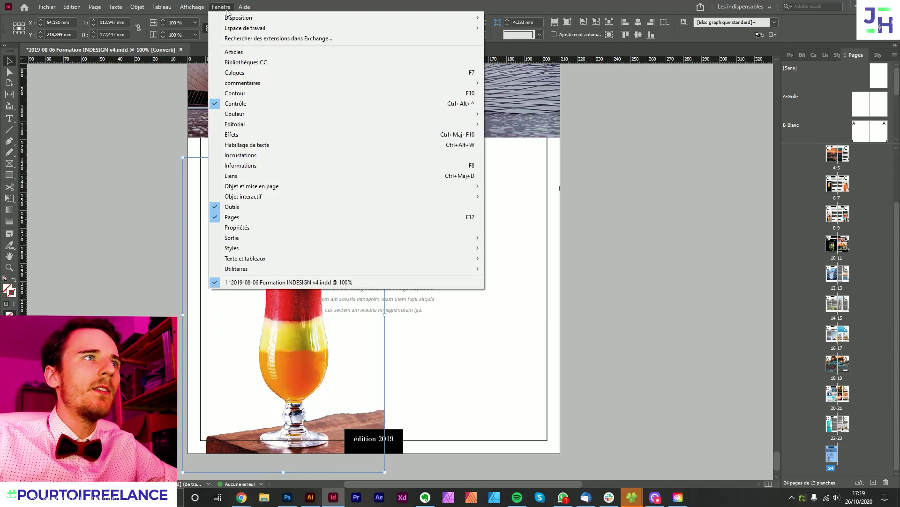
click(248, 146)
click(454, 133)
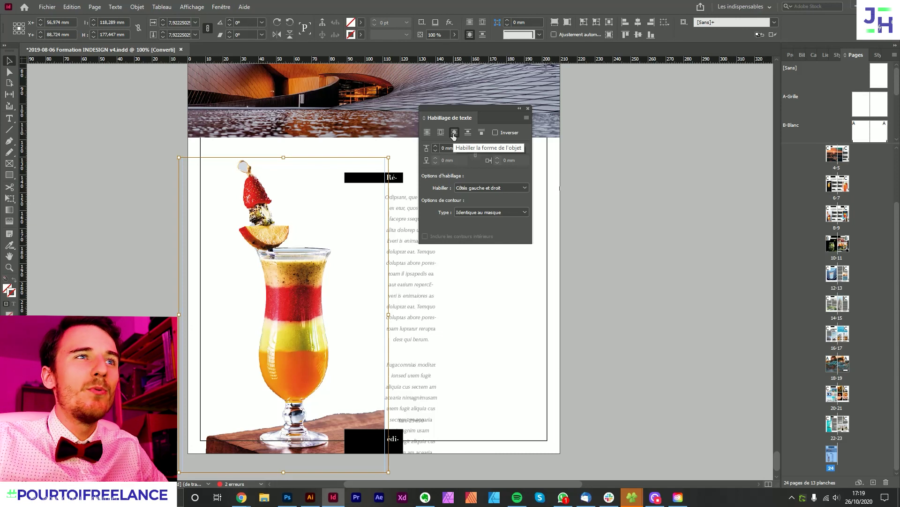
click(482, 213)
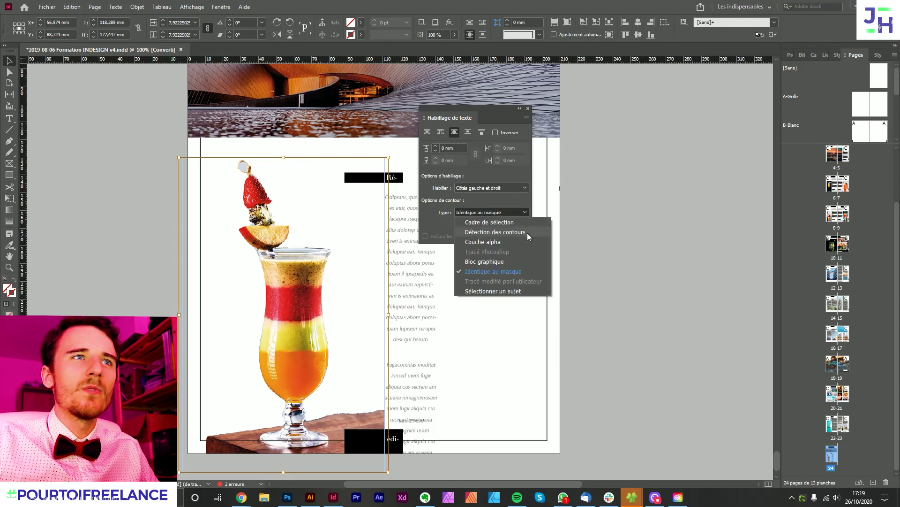
click(505, 292)
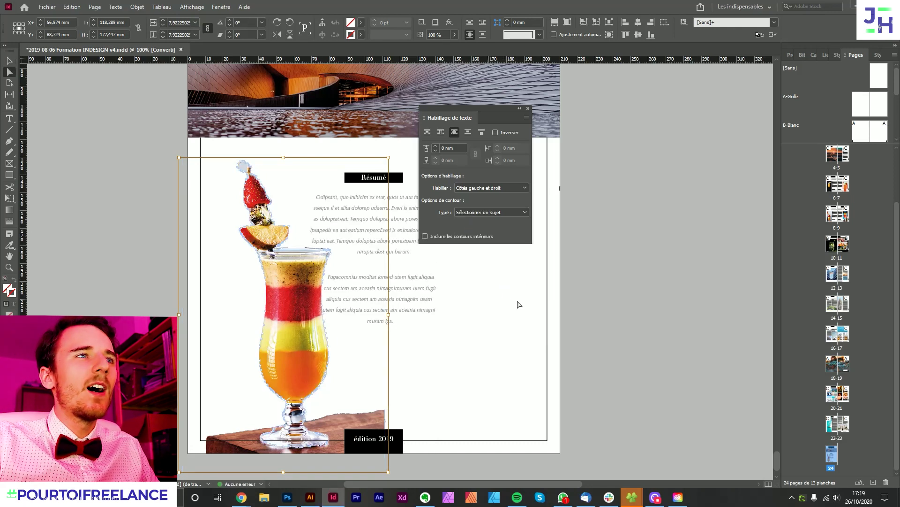
Shift the cocktail image slightly down and left within its frame to test how the text wraps around it.
click(558, 315)
click(274, 321)
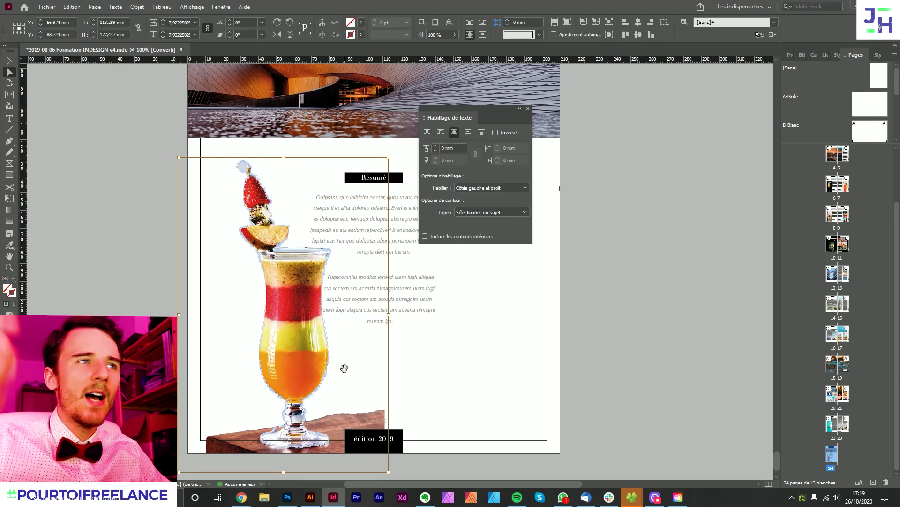
drag(307, 357, 307, 378)
click(553, 376)
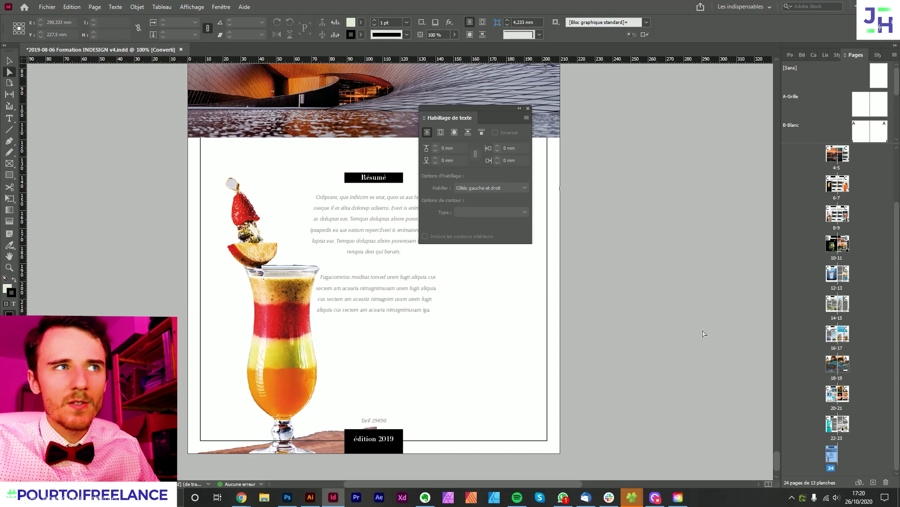
Adjust the text wrap contour by hand at the lower right edge of the cocktail glass.
click(323, 361)
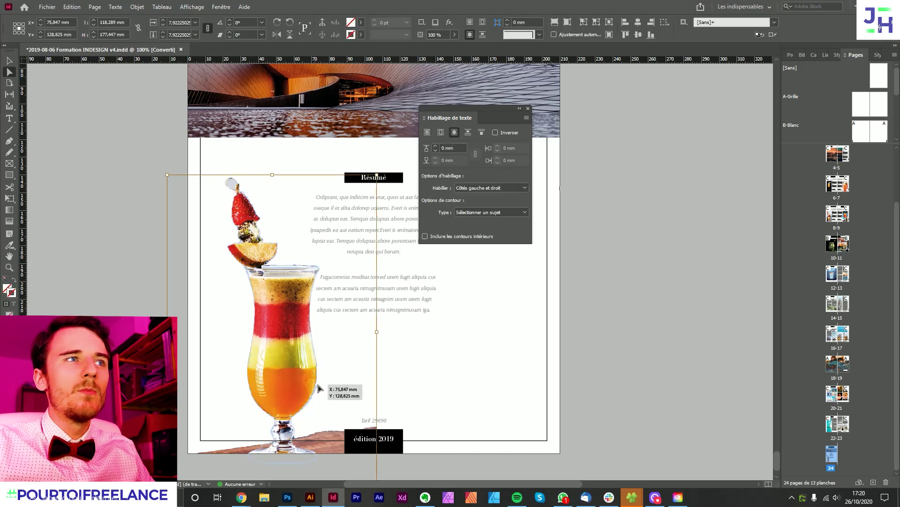
click(496, 384)
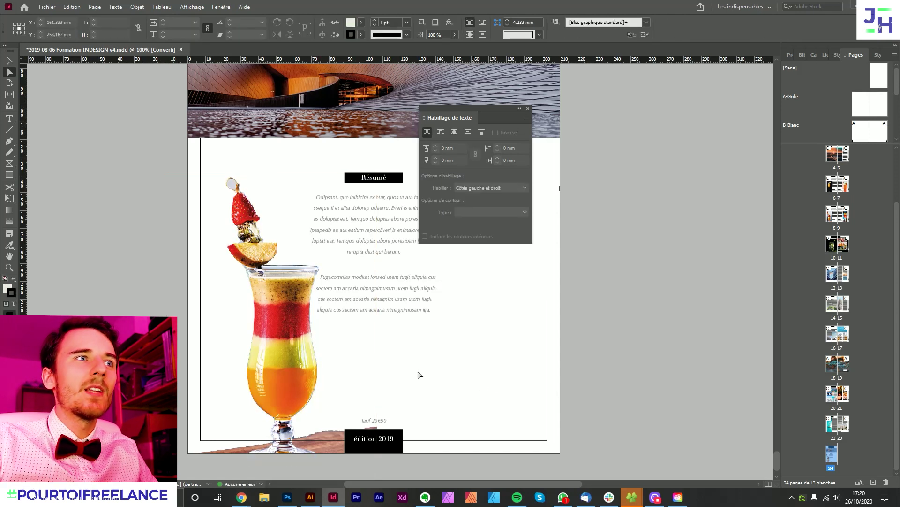
click(344, 350)
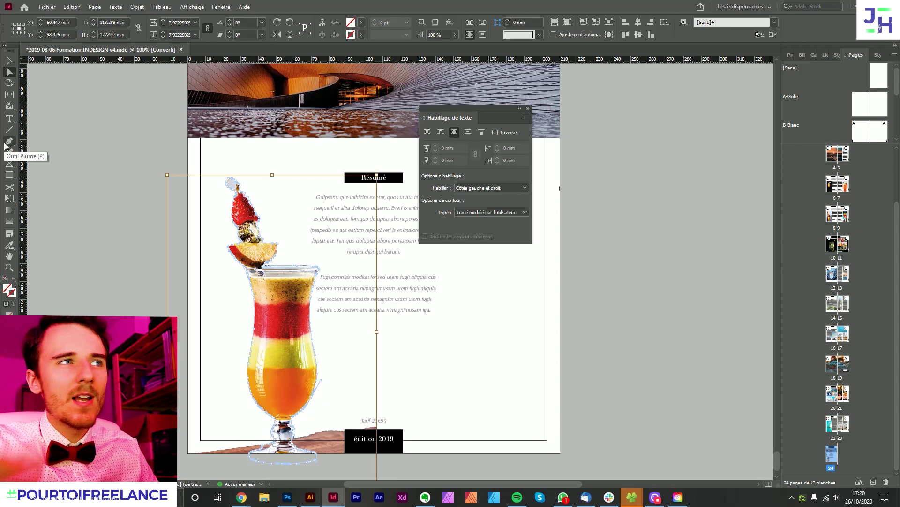
Delete the cocktail image together with its frame from the back cover.
click(9, 60)
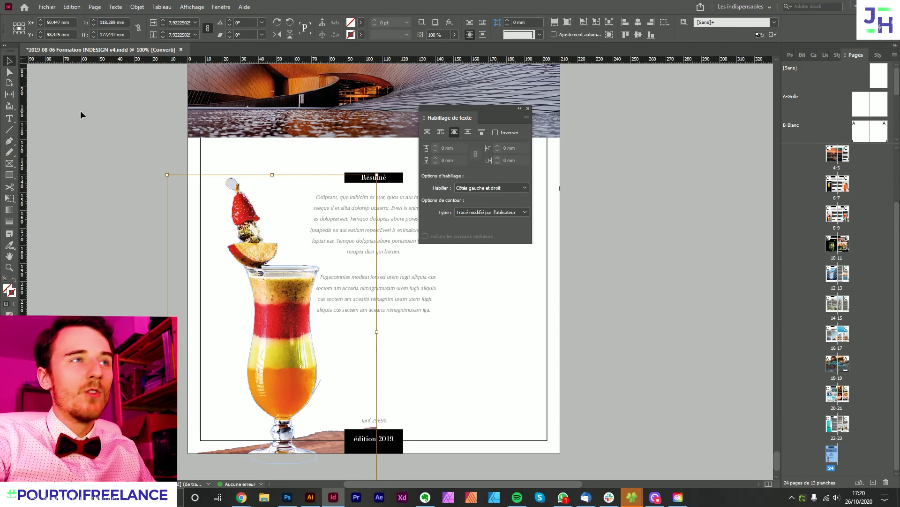
key(Delete)
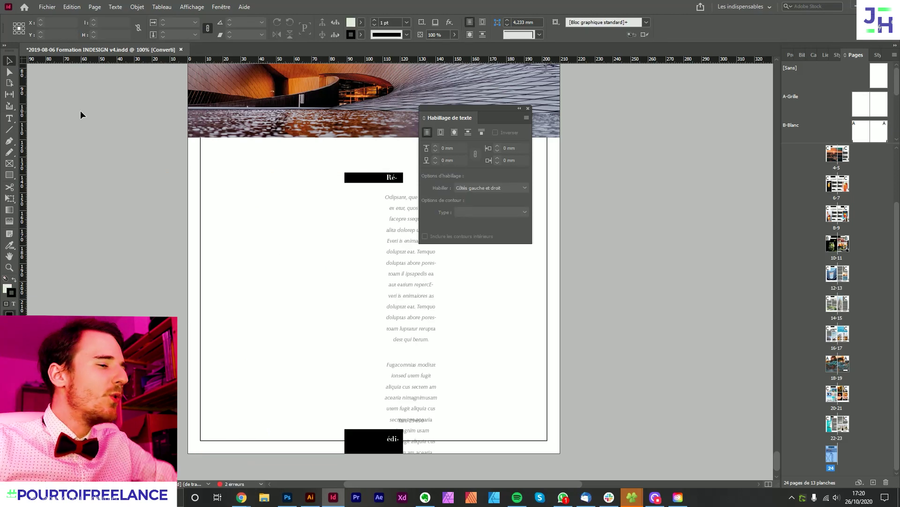
key(ctrl+z)
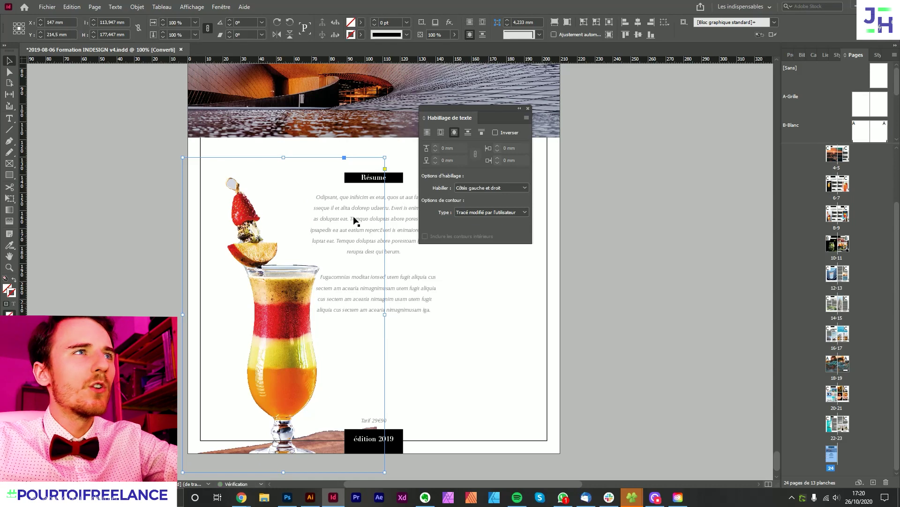
key(Delete)
Go to the spread of pages 2-3 and close the Habillage de texte panel to clear the sommaire page.
scroll(862, 244, up, 3)
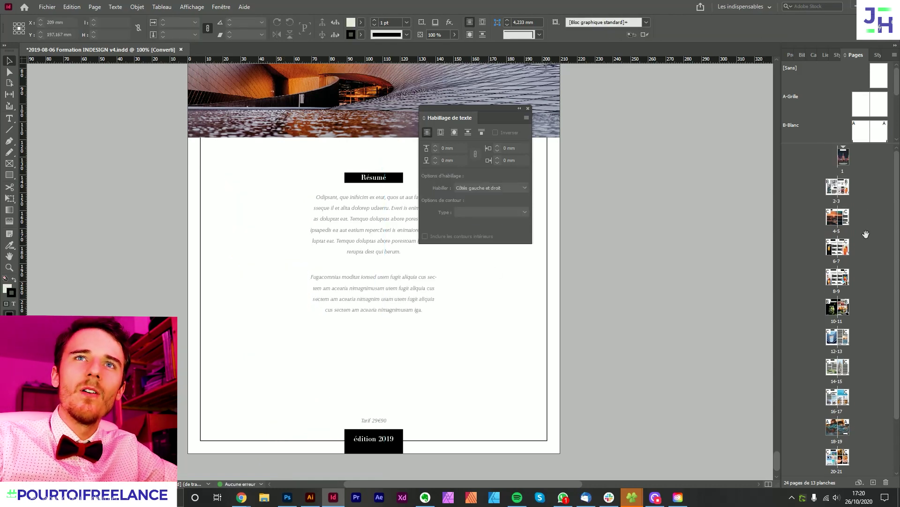
double_click(846, 192)
scroll(445, 322, up, 3)
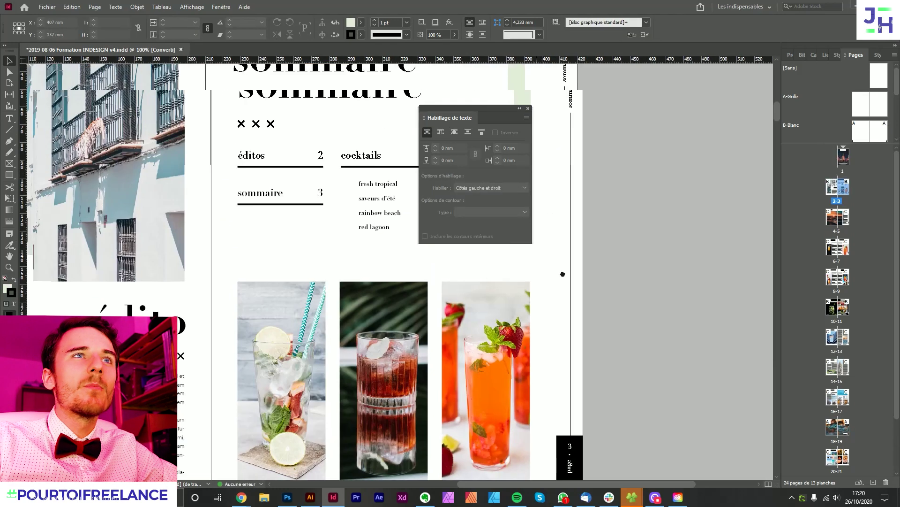
click(528, 108)
drag(544, 131, 581, 213)
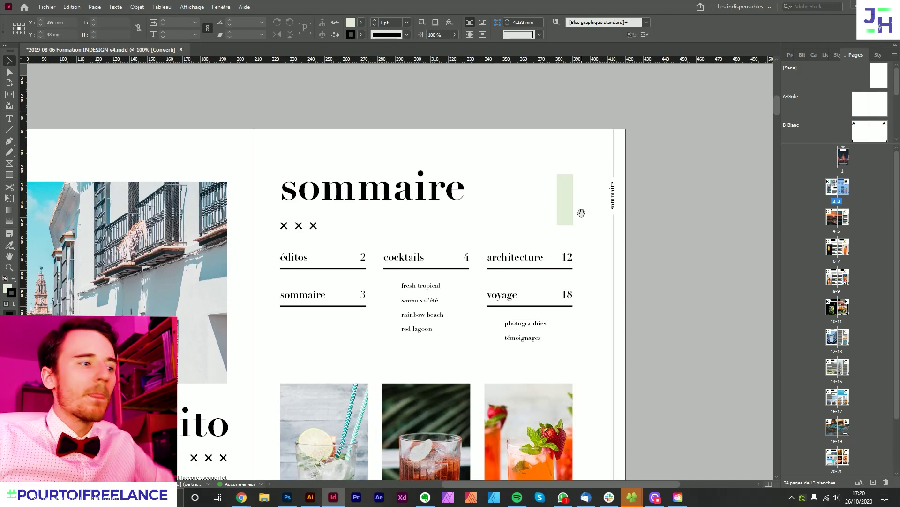
key(ctrl+minus)
Look through the cocktail spreads after the sommaire page and return to the sommaire with nothing selected.
click(434, 184)
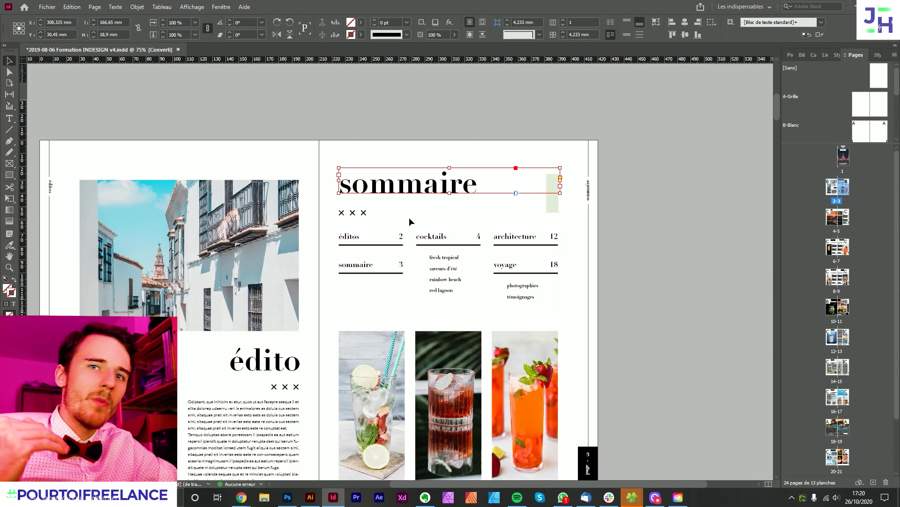
scroll(396, 214, down, 15)
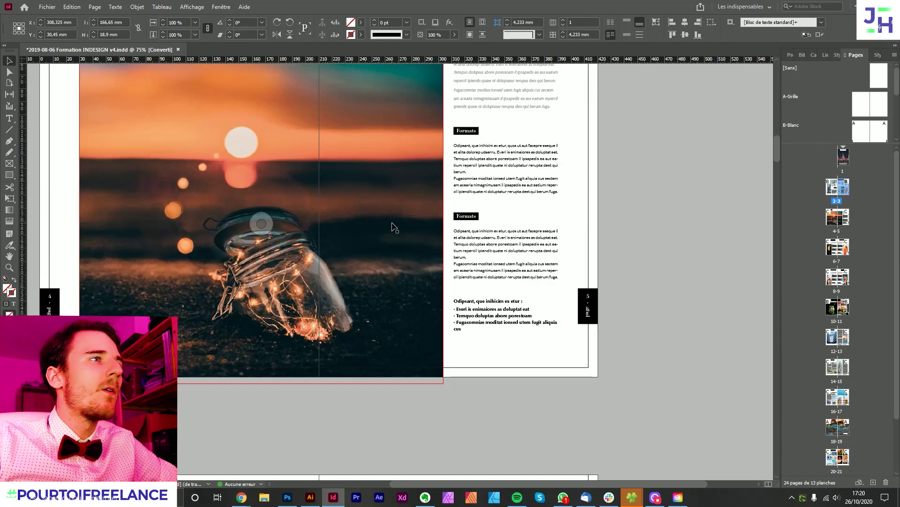
scroll(321, 235, up, 12)
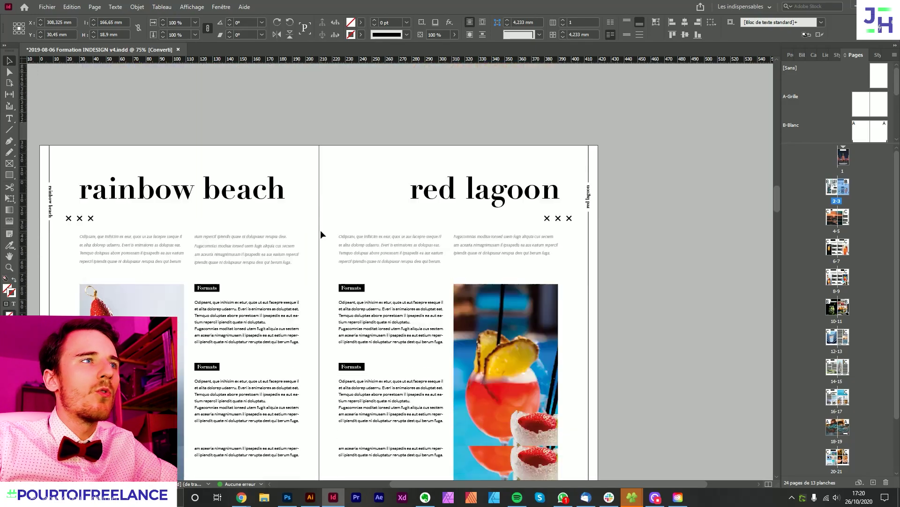
scroll(354, 261, up, 12)
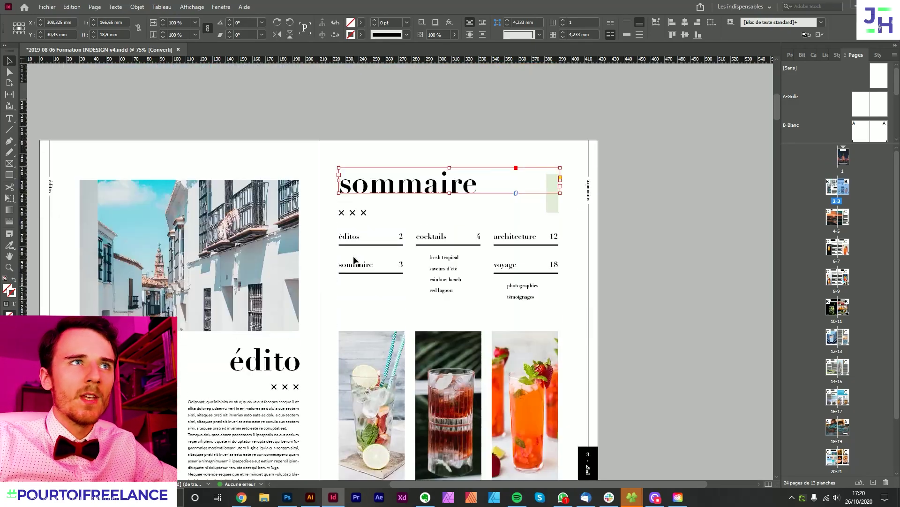
click(664, 207)
scroll(539, 233, down, 1)
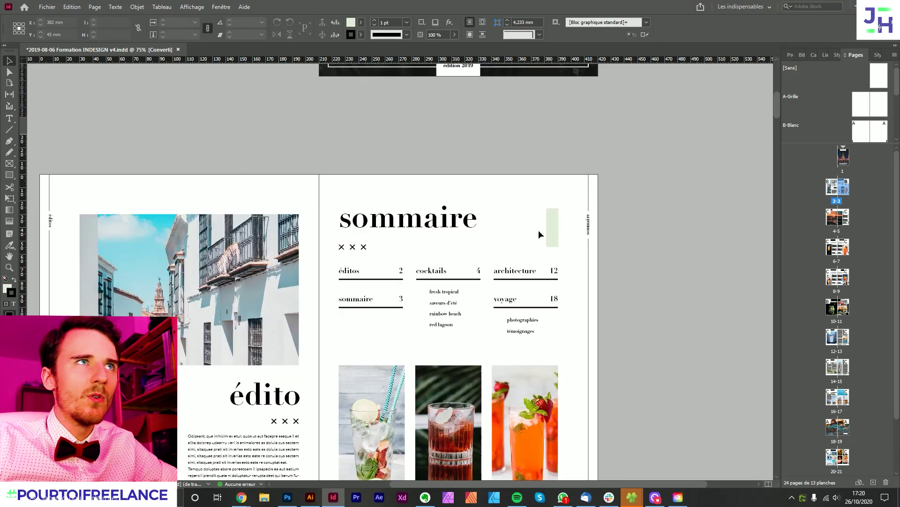
Start a document-wide colour search for the C=15 M=0 J=20 N=0 swatch, keeping it as the colour to find.
click(361, 22)
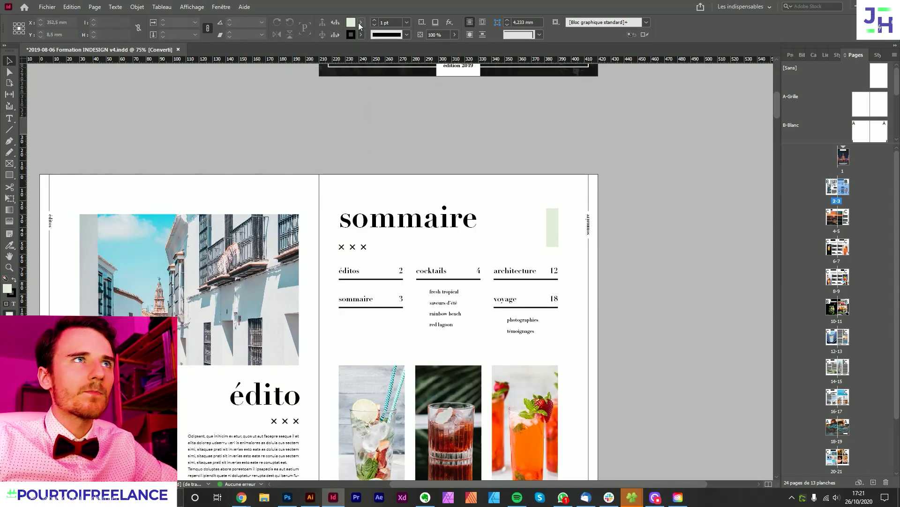
click(361, 22)
right_click(297, 132)
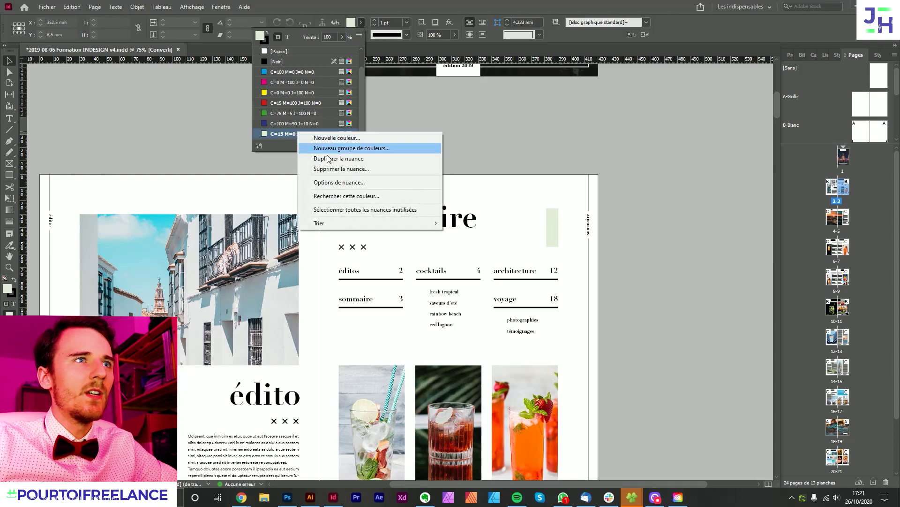
click(328, 196)
drag(721, 172, 693, 170)
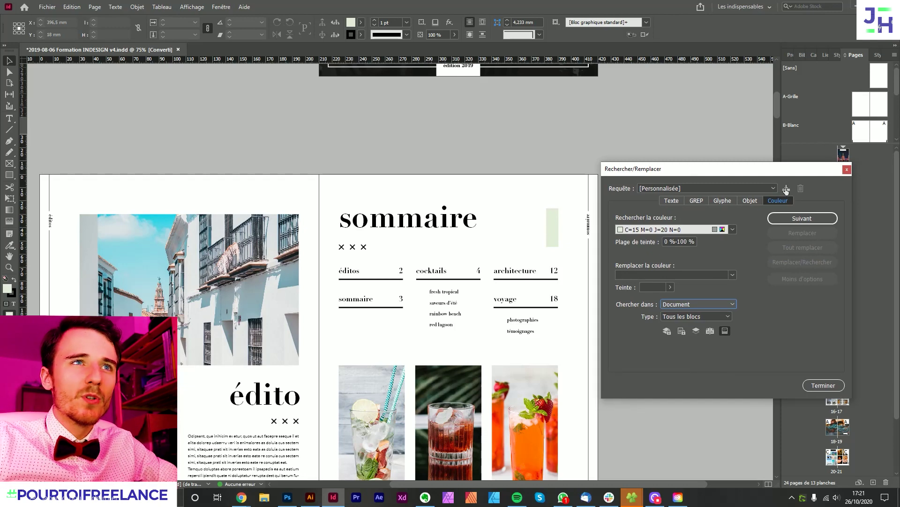
click(733, 229)
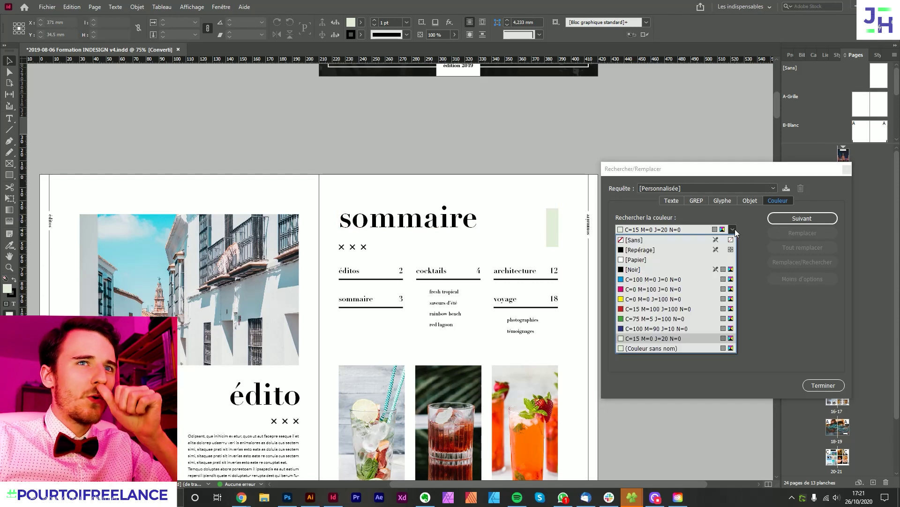
click(652, 339)
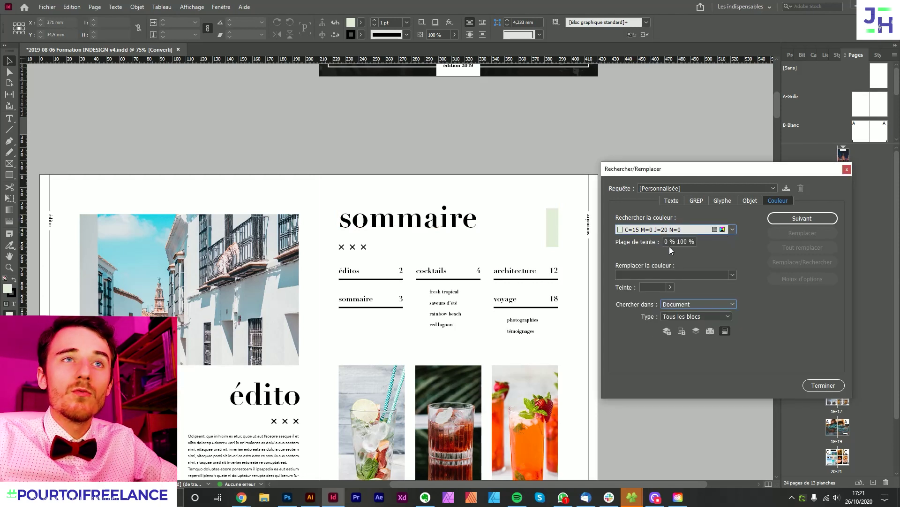
Step through two occurrences of the C=15 M=0 J=20 N=0 colour, then end the search and deselect the rectangle.
click(780, 217)
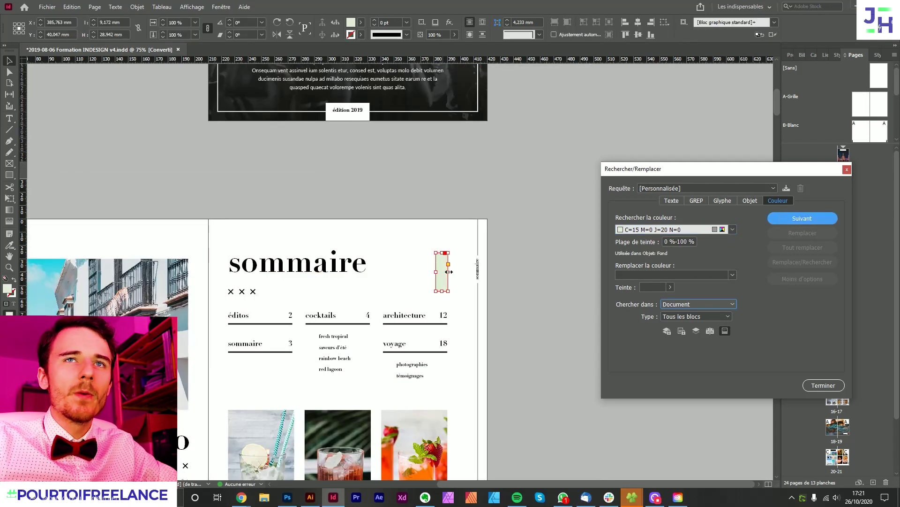
click(806, 218)
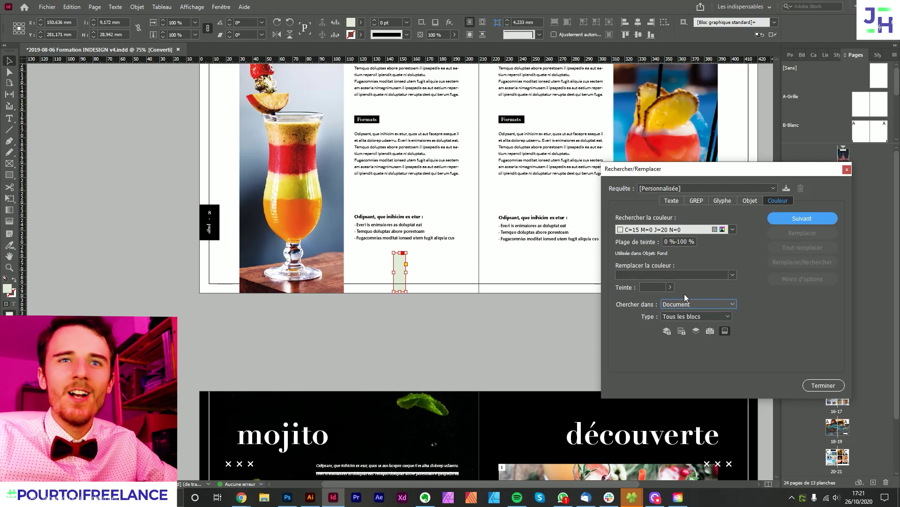
click(827, 386)
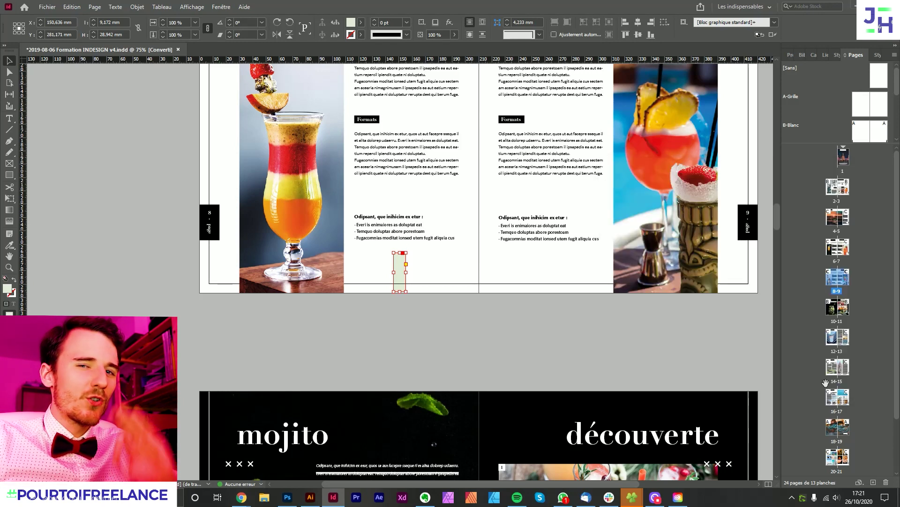
click(509, 264)
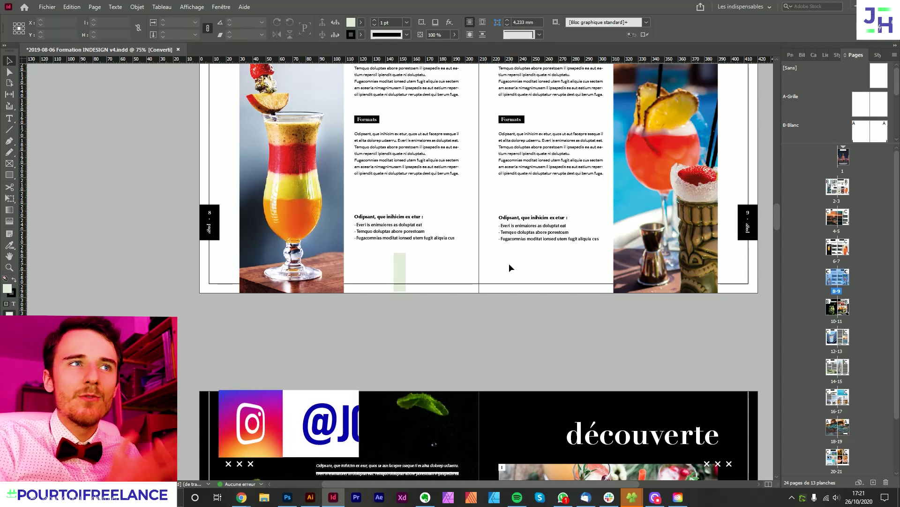
click(328, 272)
click(385, 281)
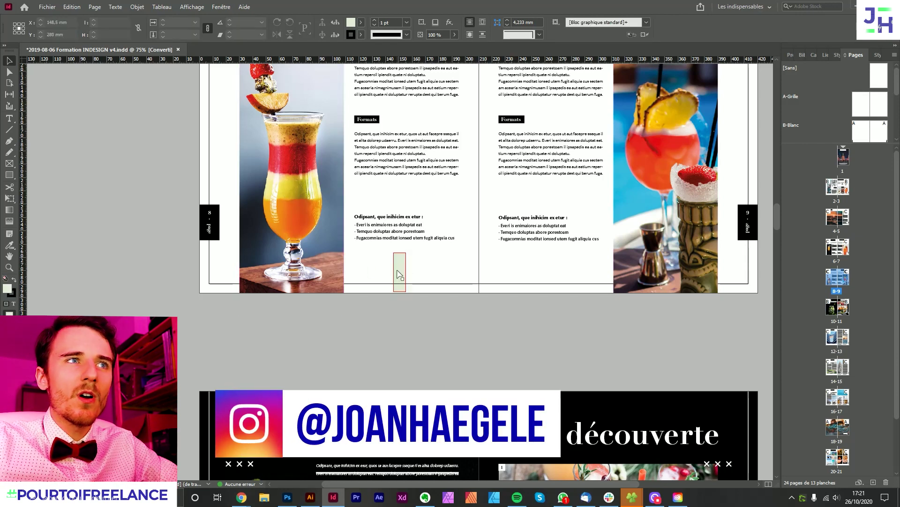
Go to the architecture spread on pages 14-15 and check the green rectangle's fill among the swatches, leaving it deselected.
scroll(471, 265, down, 5)
scroll(473, 267, down, 8)
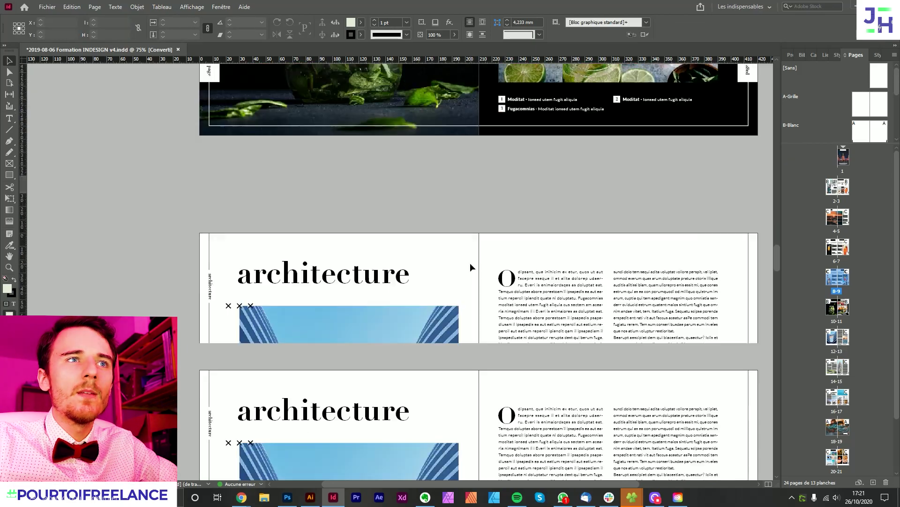
scroll(472, 267, up, 7)
scroll(463, 269, down, 10)
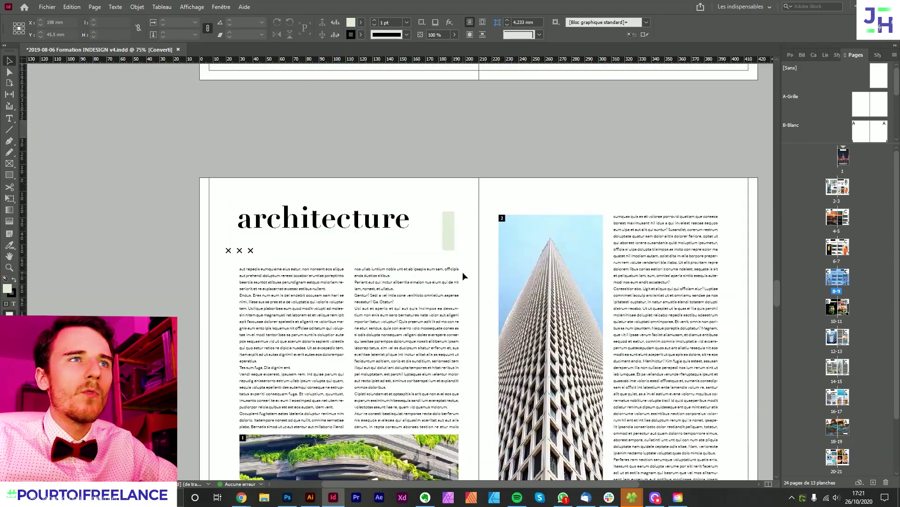
click(458, 239)
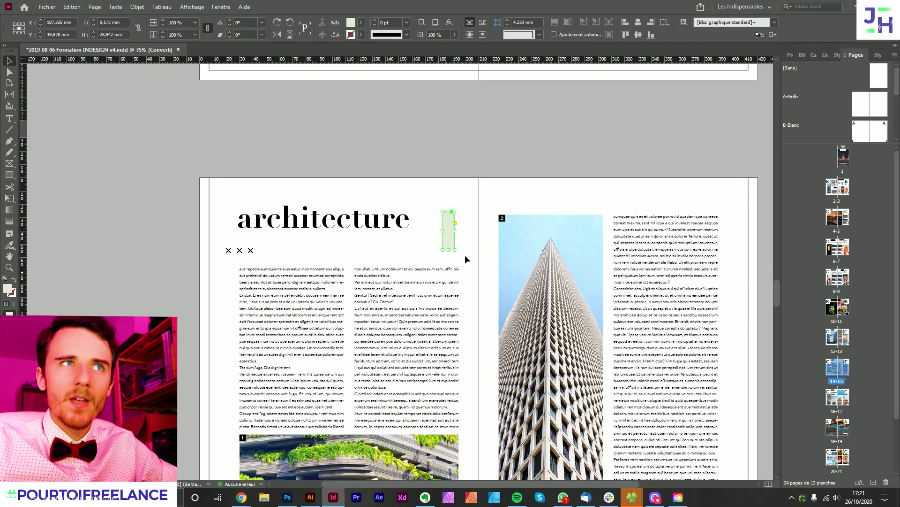
click(361, 22)
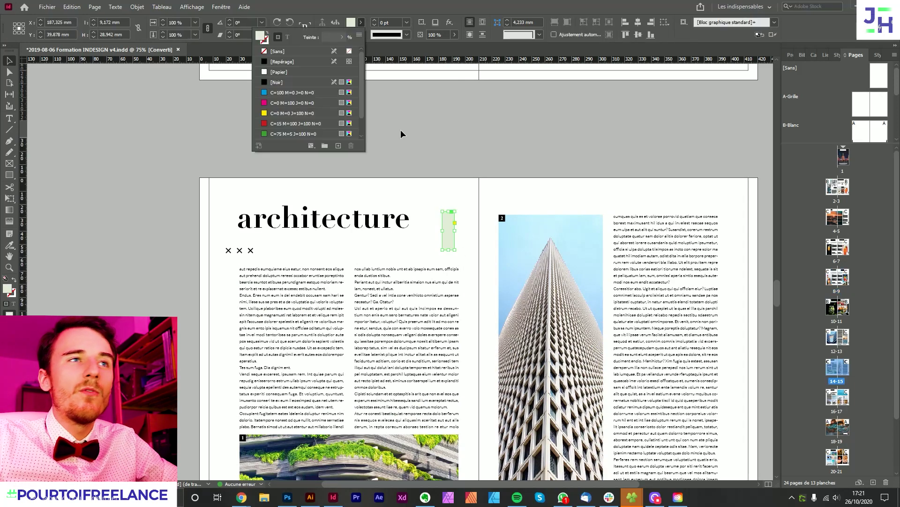
scroll(341, 123, down, 1)
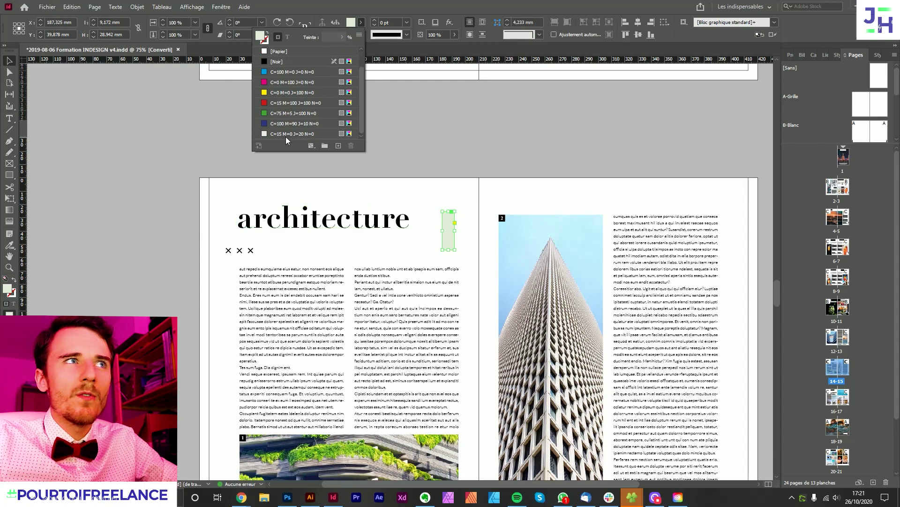
scroll(294, 132, up, 1)
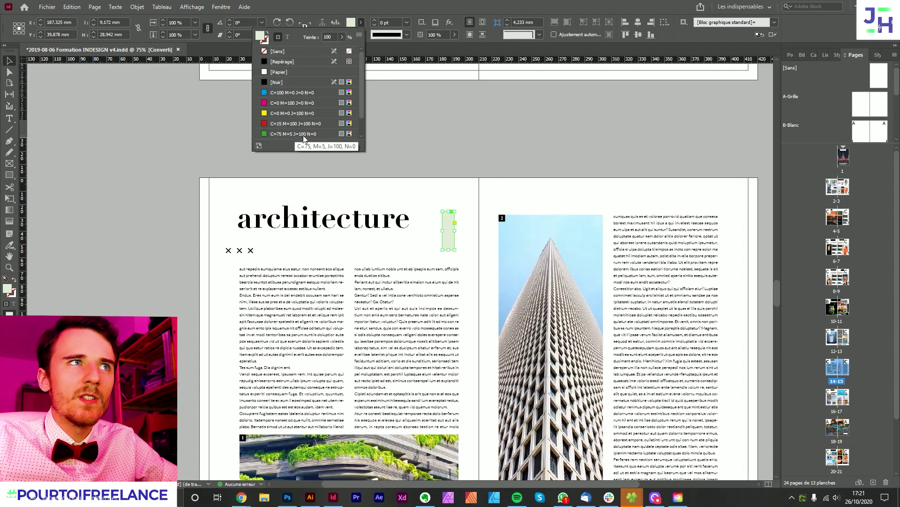
click(414, 184)
Return to the sommaire page, select its green rectangle and start a search for the C=15 M=0 J=20 N=0 swatch.
scroll(424, 188, up, 10)
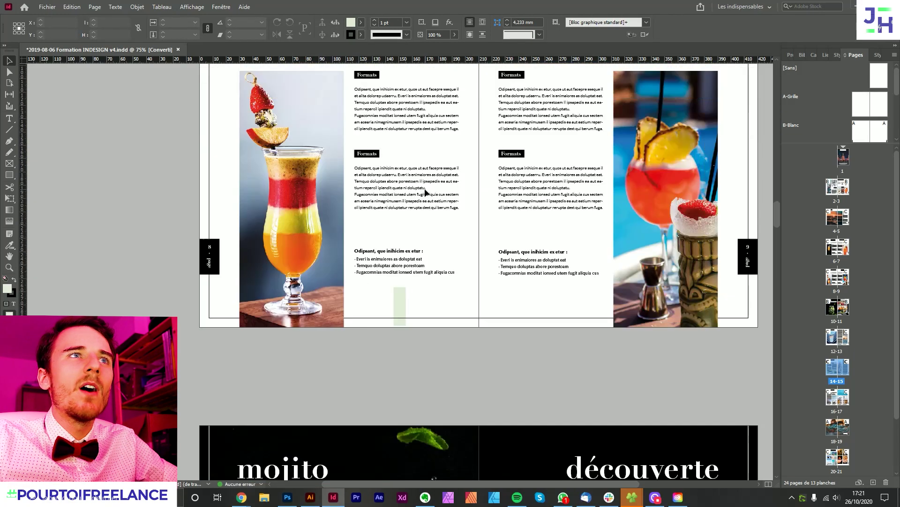
scroll(424, 188, up, 20)
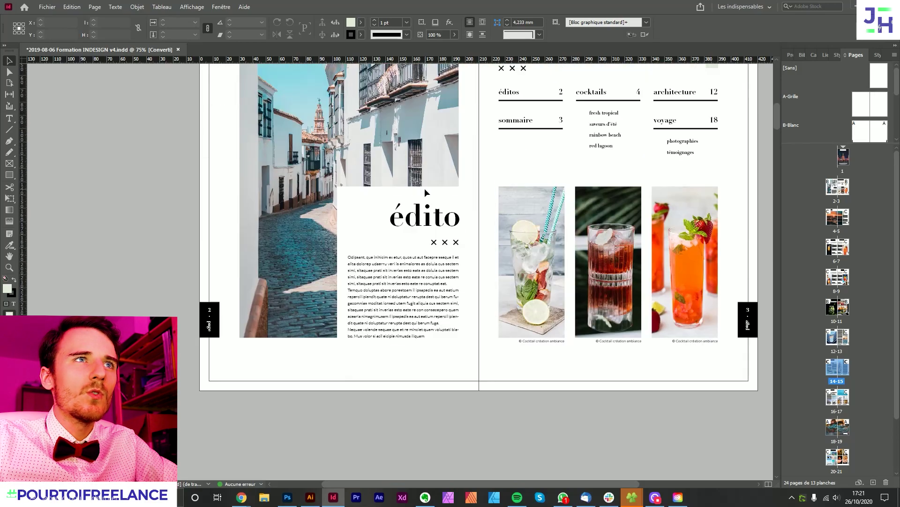
scroll(424, 188, up, 8)
scroll(701, 268, down, 4)
click(709, 274)
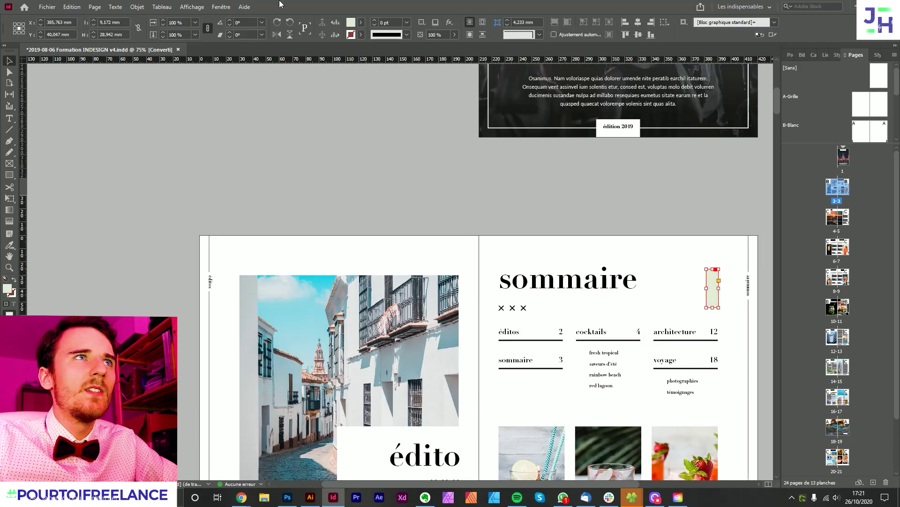
click(361, 22)
right_click(311, 134)
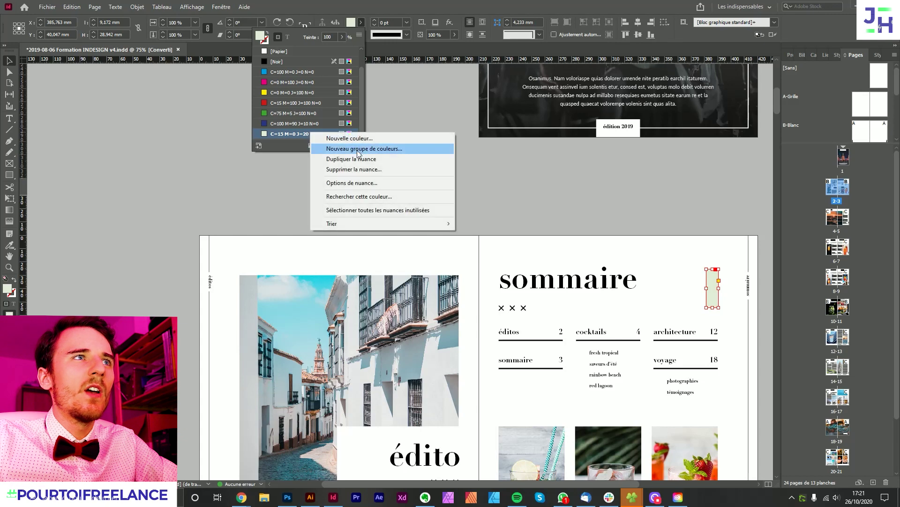
click(369, 198)
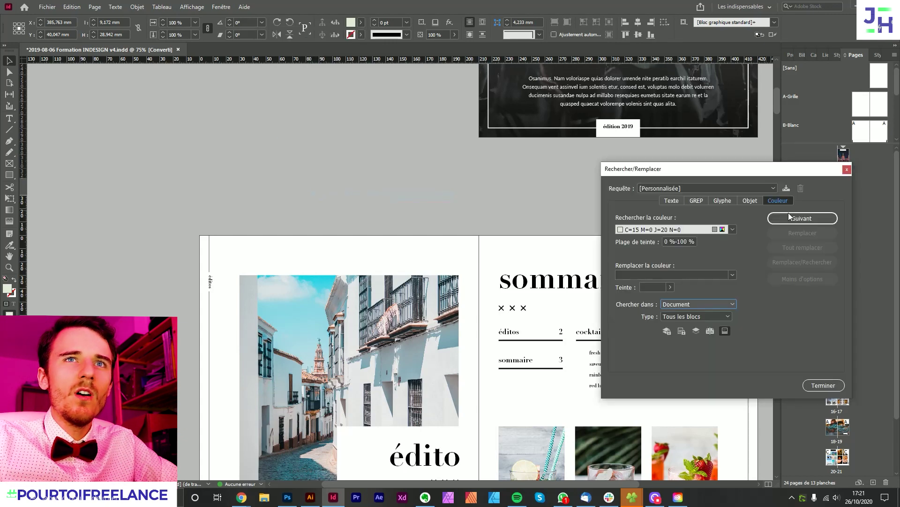
Step through the swatch's occurrences from the sommaire to the architecture spread, then close the search and deselect everything.
click(791, 217)
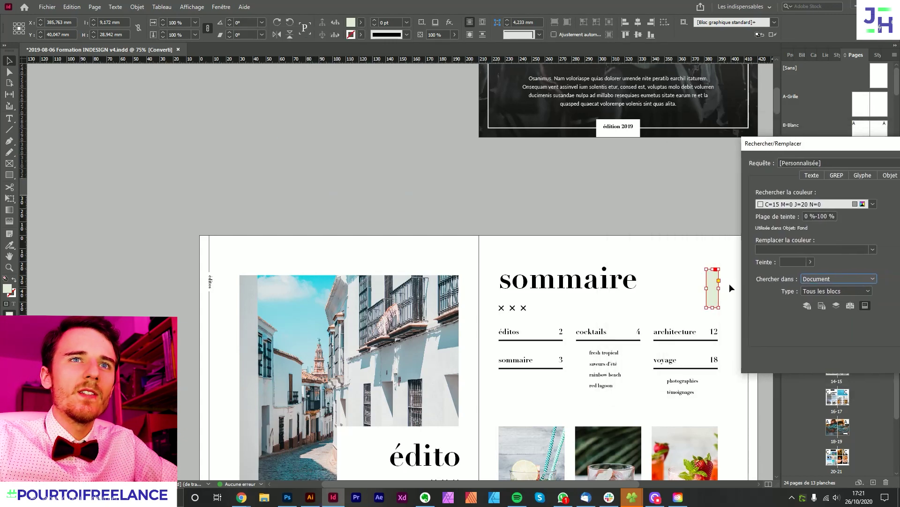
drag(847, 142, 713, 119)
click(803, 170)
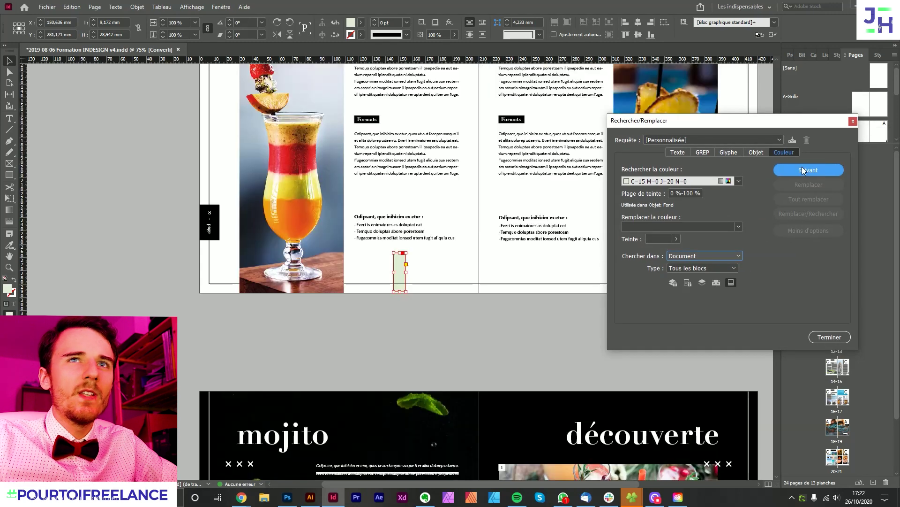
click(803, 170)
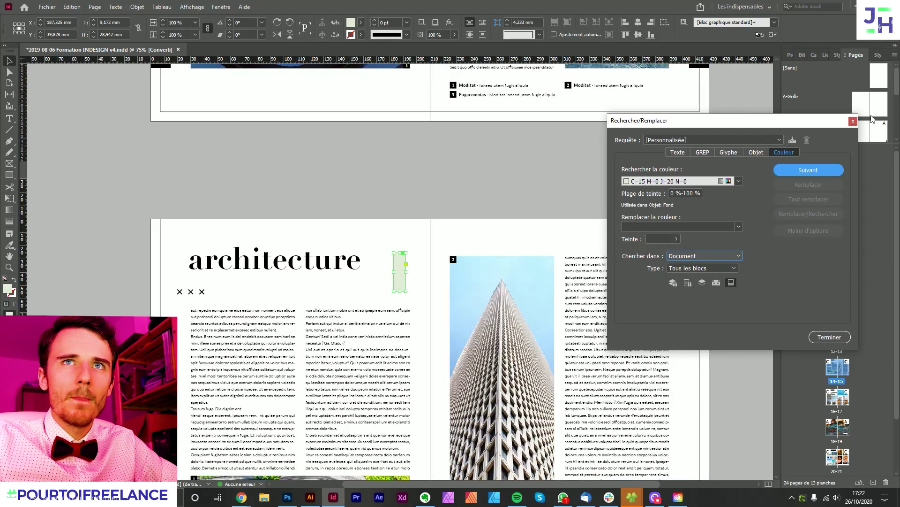
key(Escape)
click(496, 241)
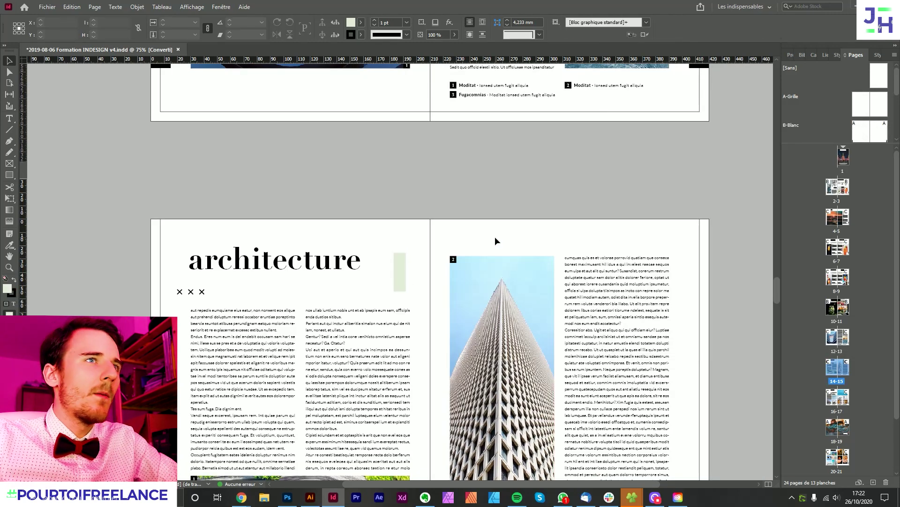
Go back to the sommaire's green rectangle and reopen the colour search from its C=15 M=0 J=20 N=0 swatch.
drag(775, 290, 756, 109)
key(ctrl+alt+f)
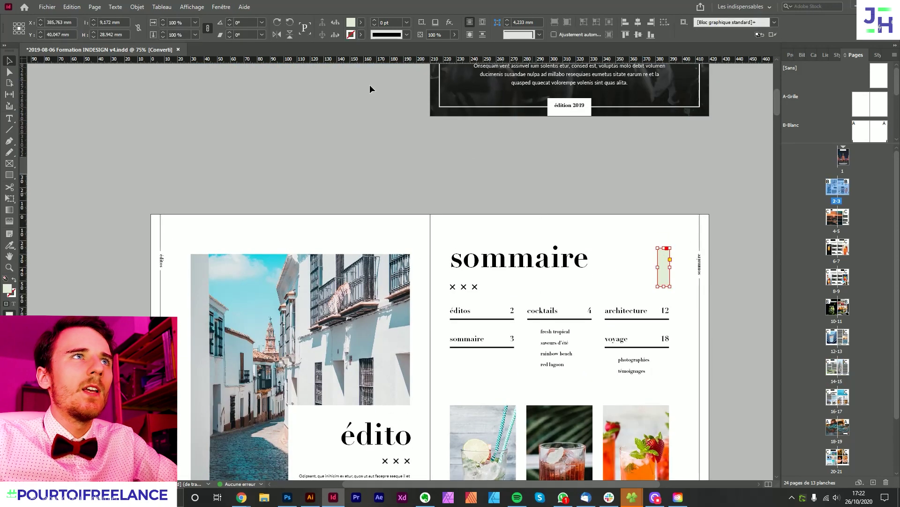
click(361, 22)
right_click(292, 135)
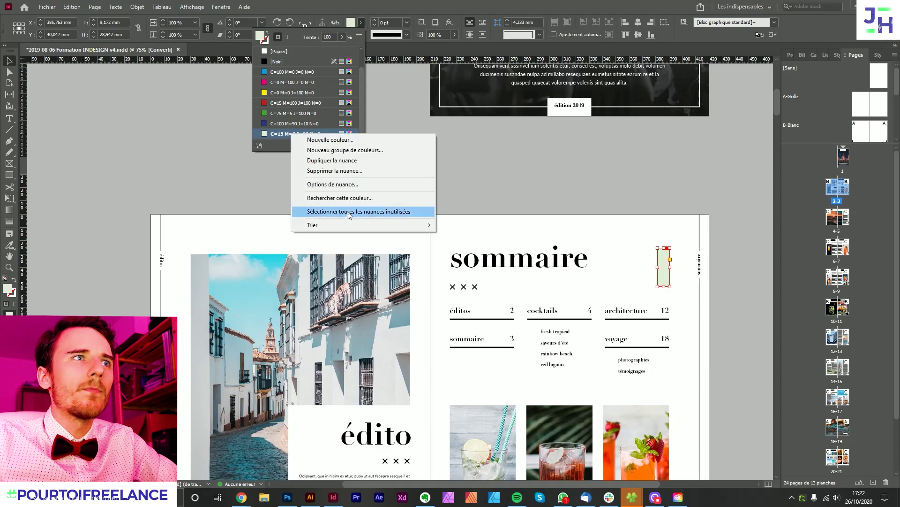
click(358, 198)
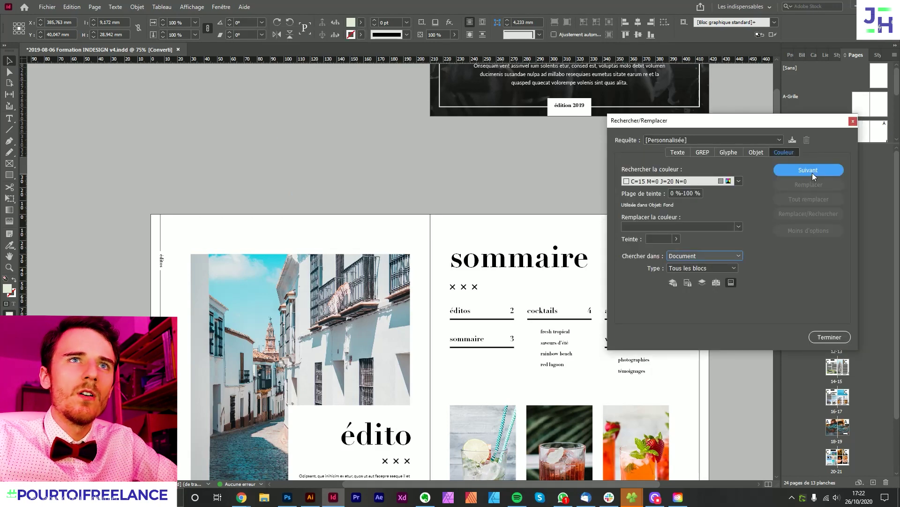
Run the colour search to the end of the document, dismiss the search and clear the selection on page 8.
click(812, 172)
key(Return)
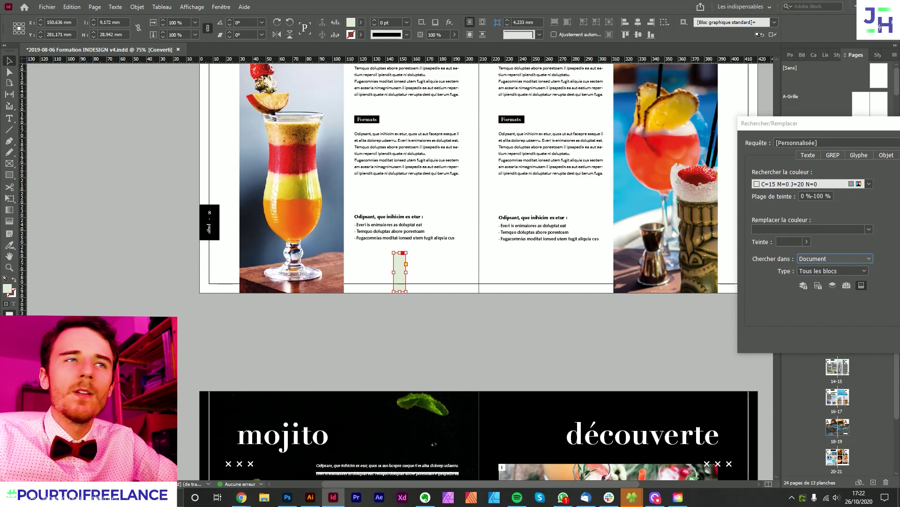
key(Return)
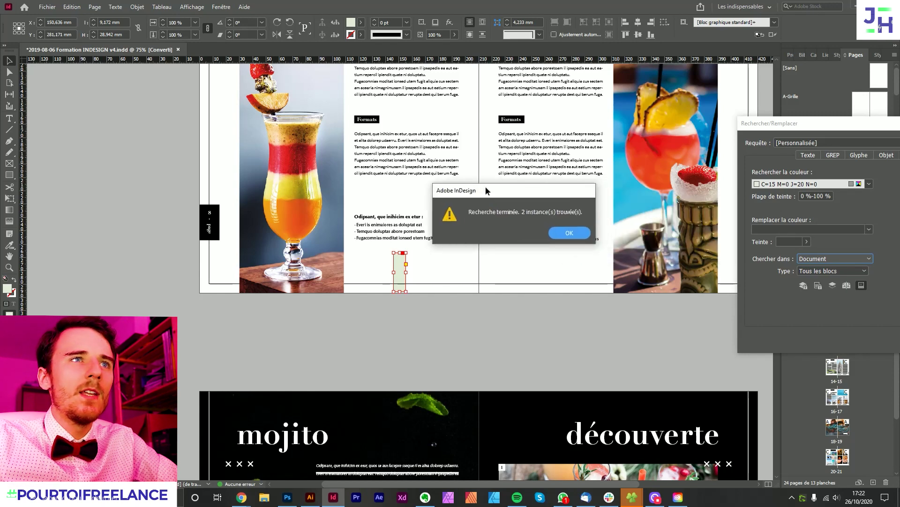
click(573, 231)
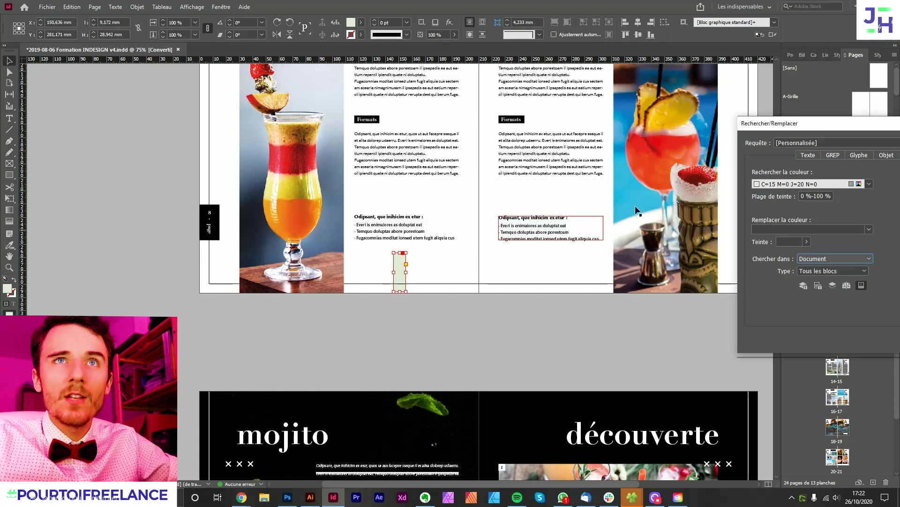
drag(828, 129, 586, 129)
click(741, 124)
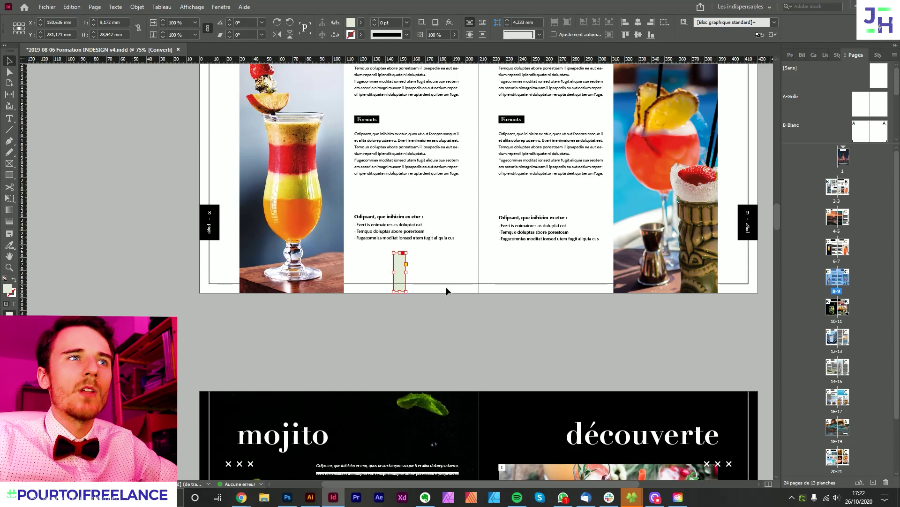
click(417, 313)
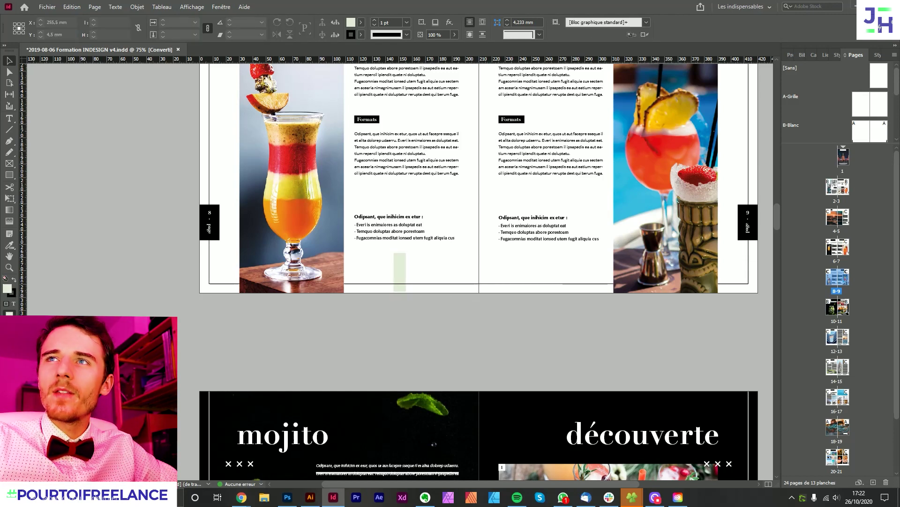
Switch to the browser's InDesign new-features page and consult the section on using TSL values without RVB conversion.
key(alt+Tab)
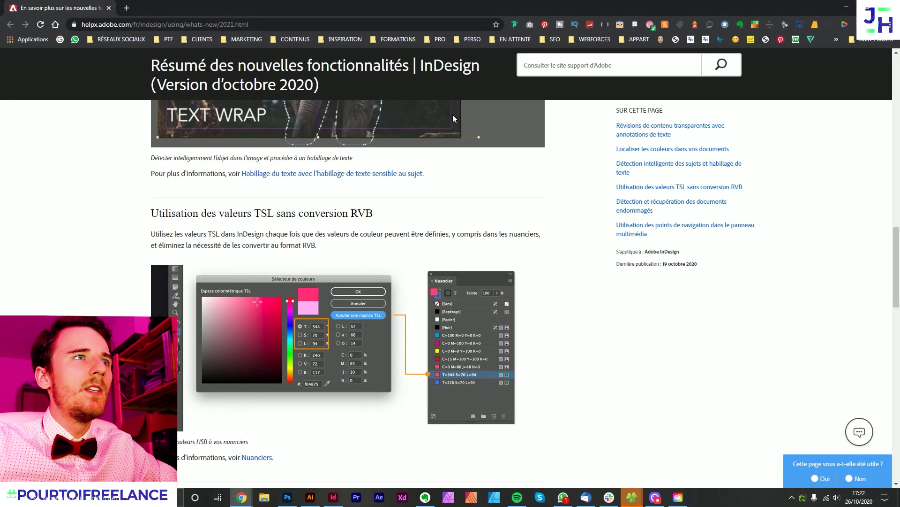
double_click(263, 214)
click(265, 233)
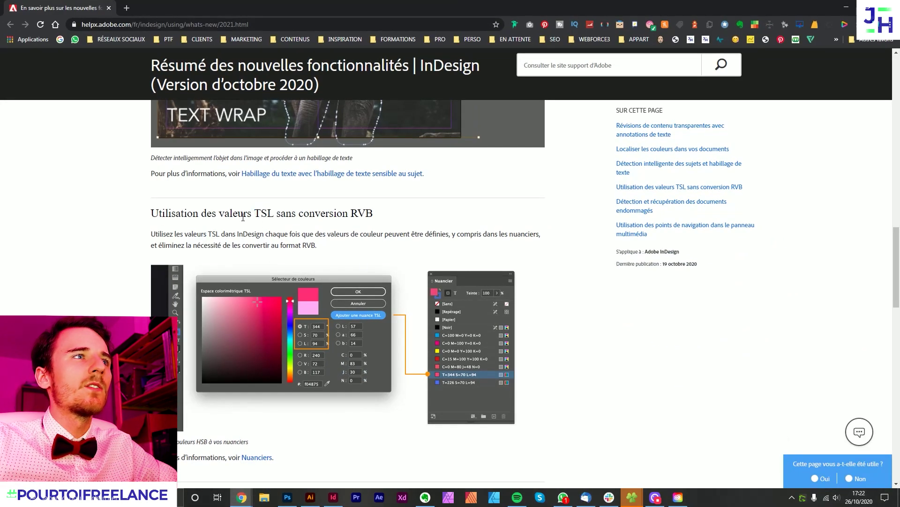
Read the description under the TSL values heading and examine its colour picker and swatches illustration.
drag(243, 217, 282, 229)
click(275, 237)
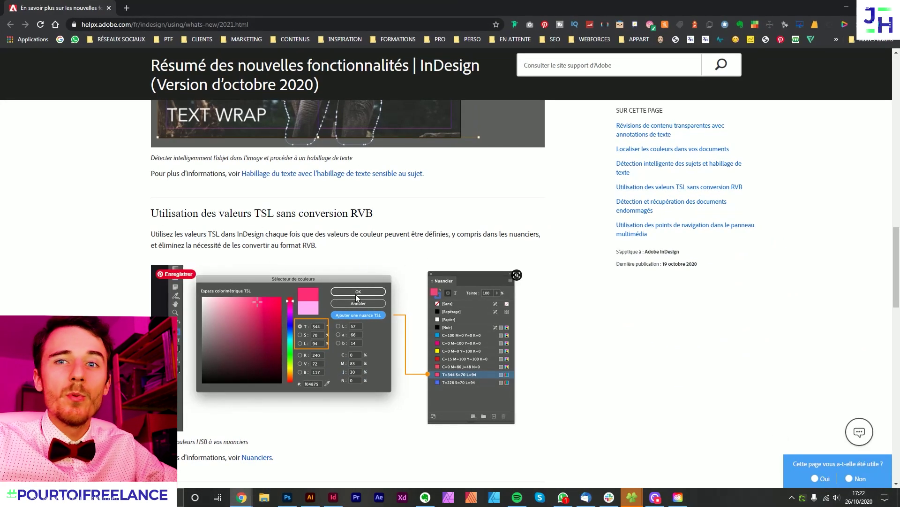
drag(204, 234, 317, 249)
click(317, 257)
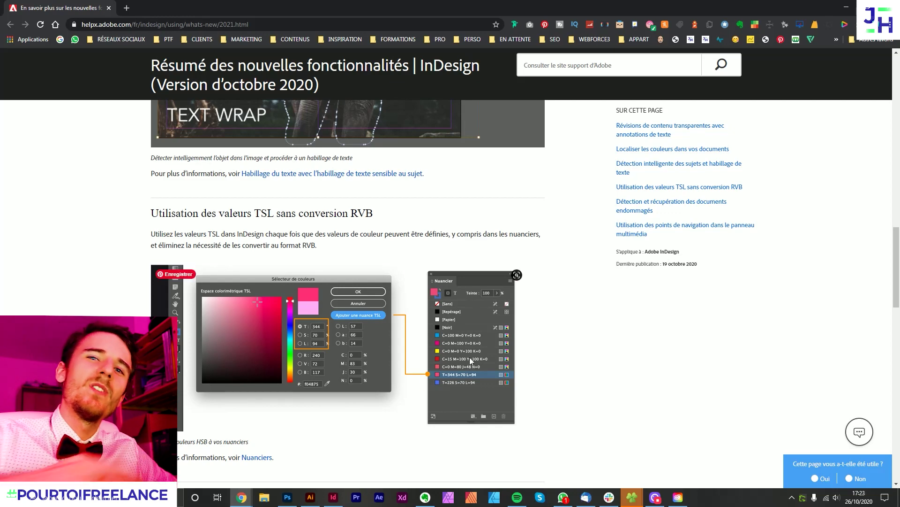
Consult the damaged-document recovery section and read how navigation points in the multimedia panel start a video from another point.
scroll(386, 343, down, 8)
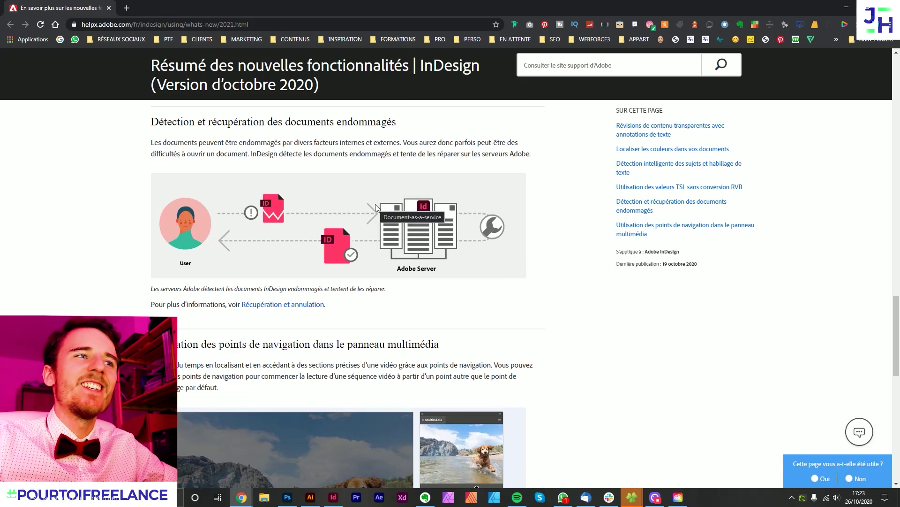
scroll(407, 231, down, 5)
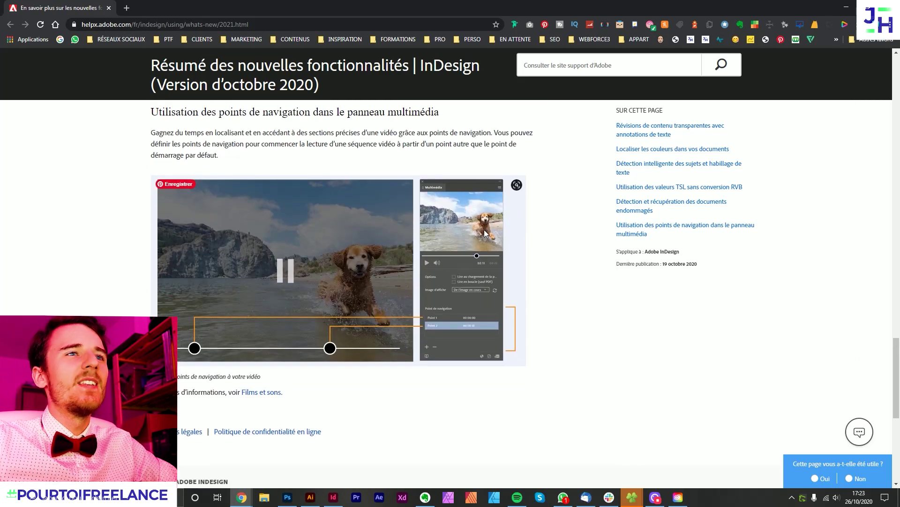
scroll(484, 230, up, 1)
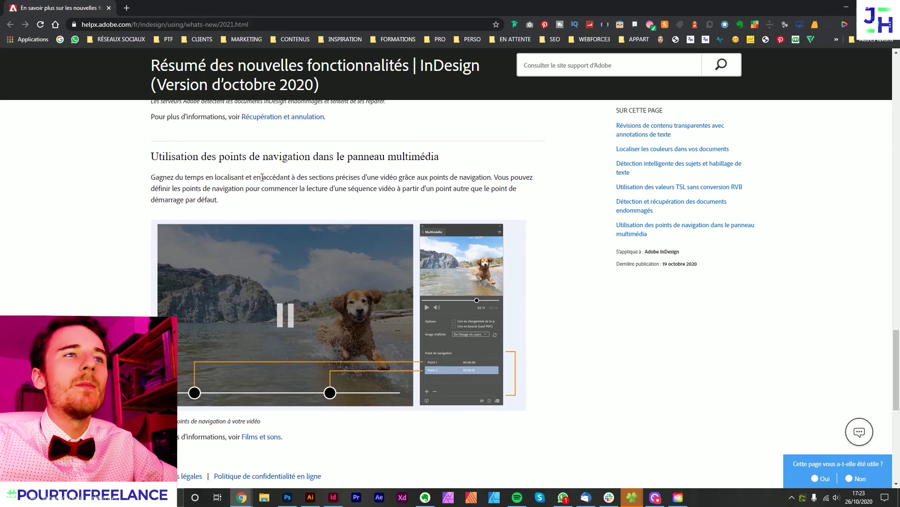
mouse_move(459, 308)
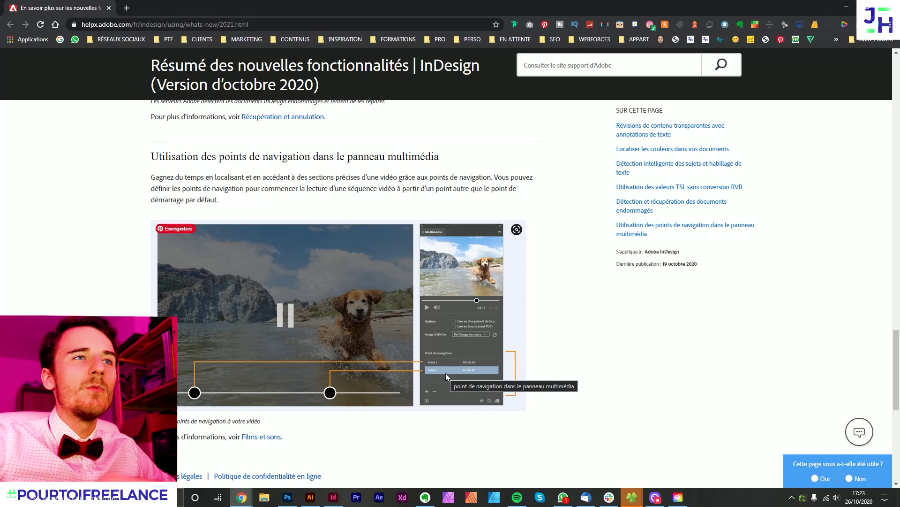
drag(327, 188, 305, 195)
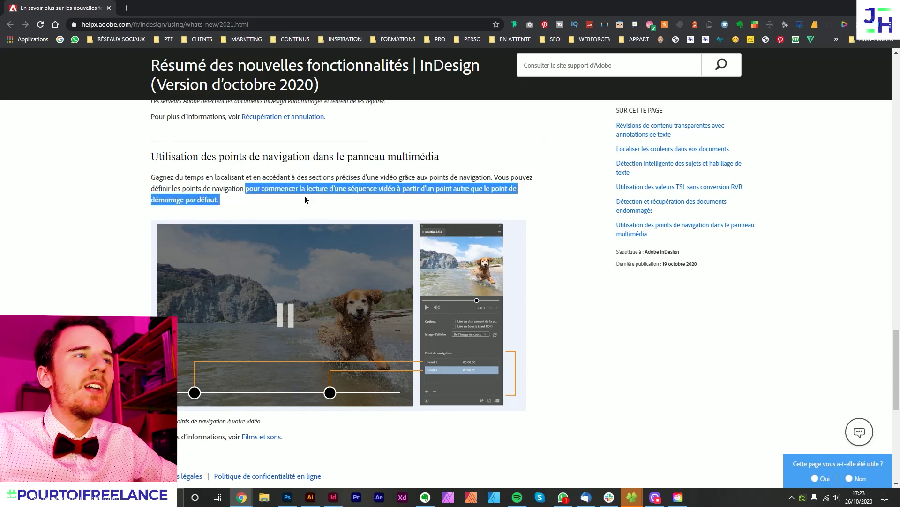
click(306, 201)
mouse_move(351, 257)
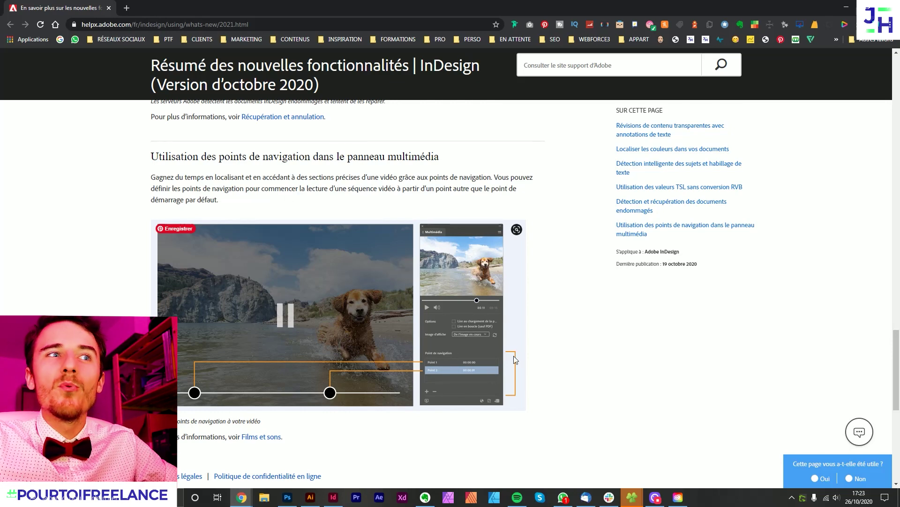
Review the listed new features again, from the multimedia navigation points back to the section on locating colours in documents.
scroll(509, 357, down, 5)
scroll(346, 249, up, 6)
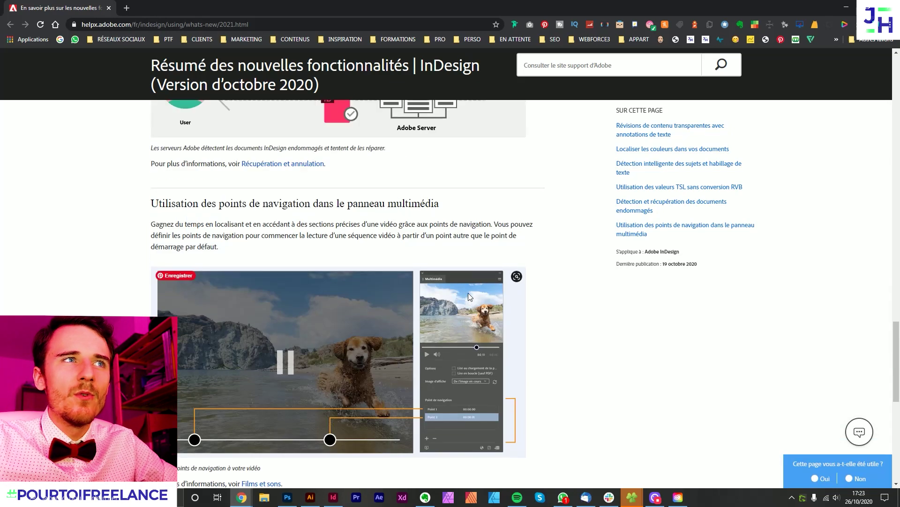
scroll(511, 339, up, 3)
scroll(539, 372, up, 4)
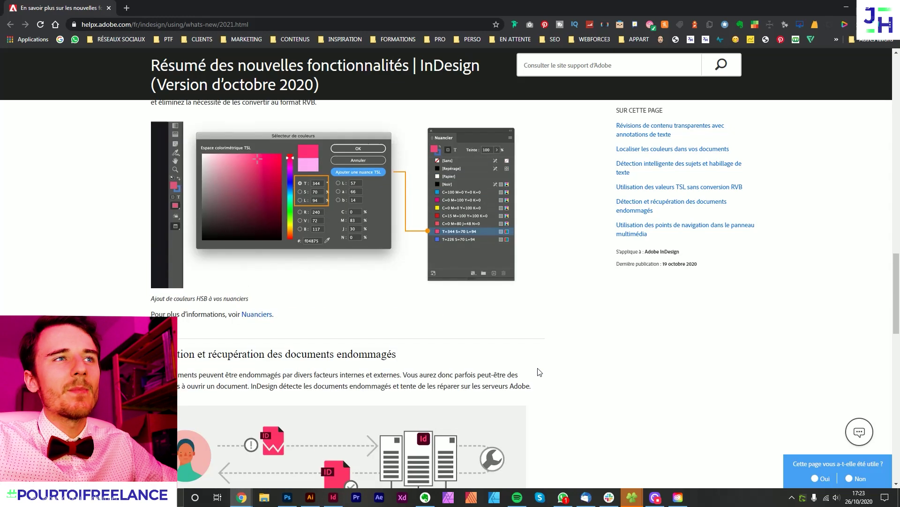
scroll(540, 372, down, 9)
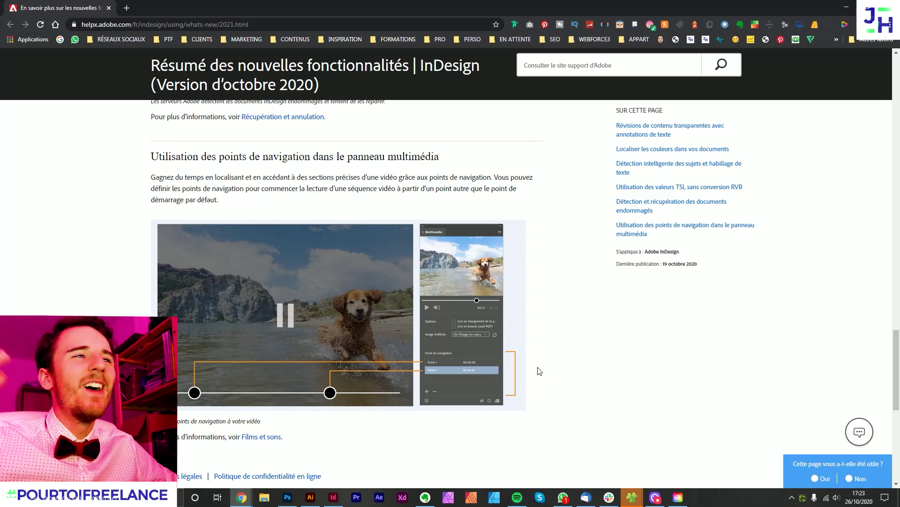
scroll(540, 371, up, 15)
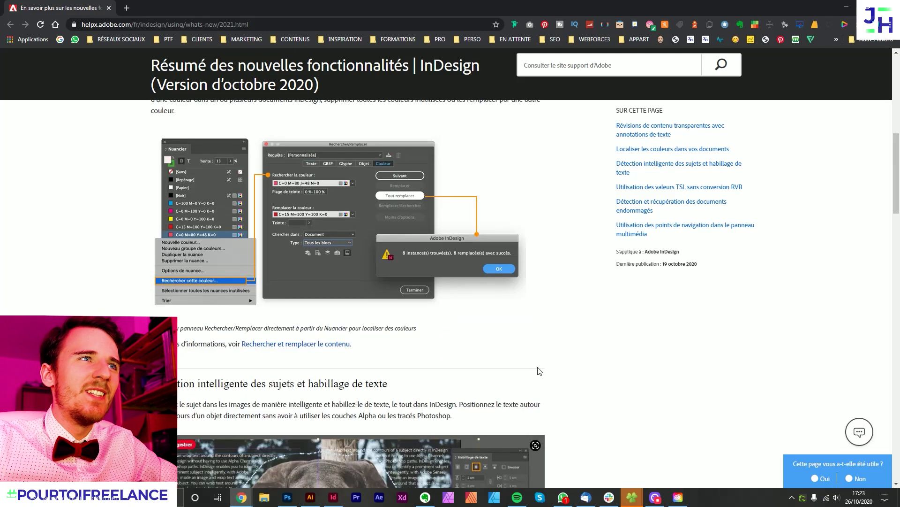